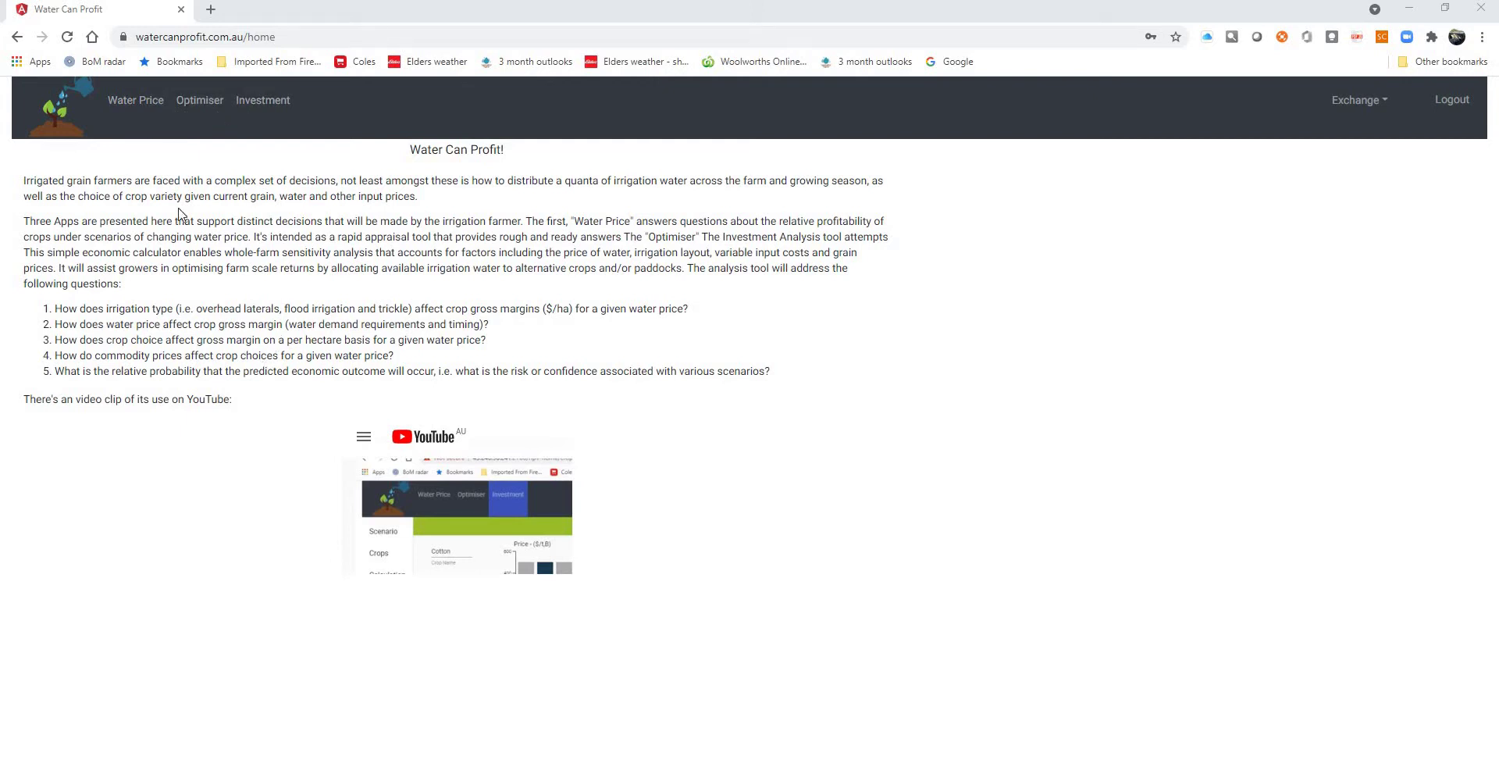
- Open the Water Price tool from the Water Can Profit home page
{"action": "left_click", "coordinate": [152, 105]}
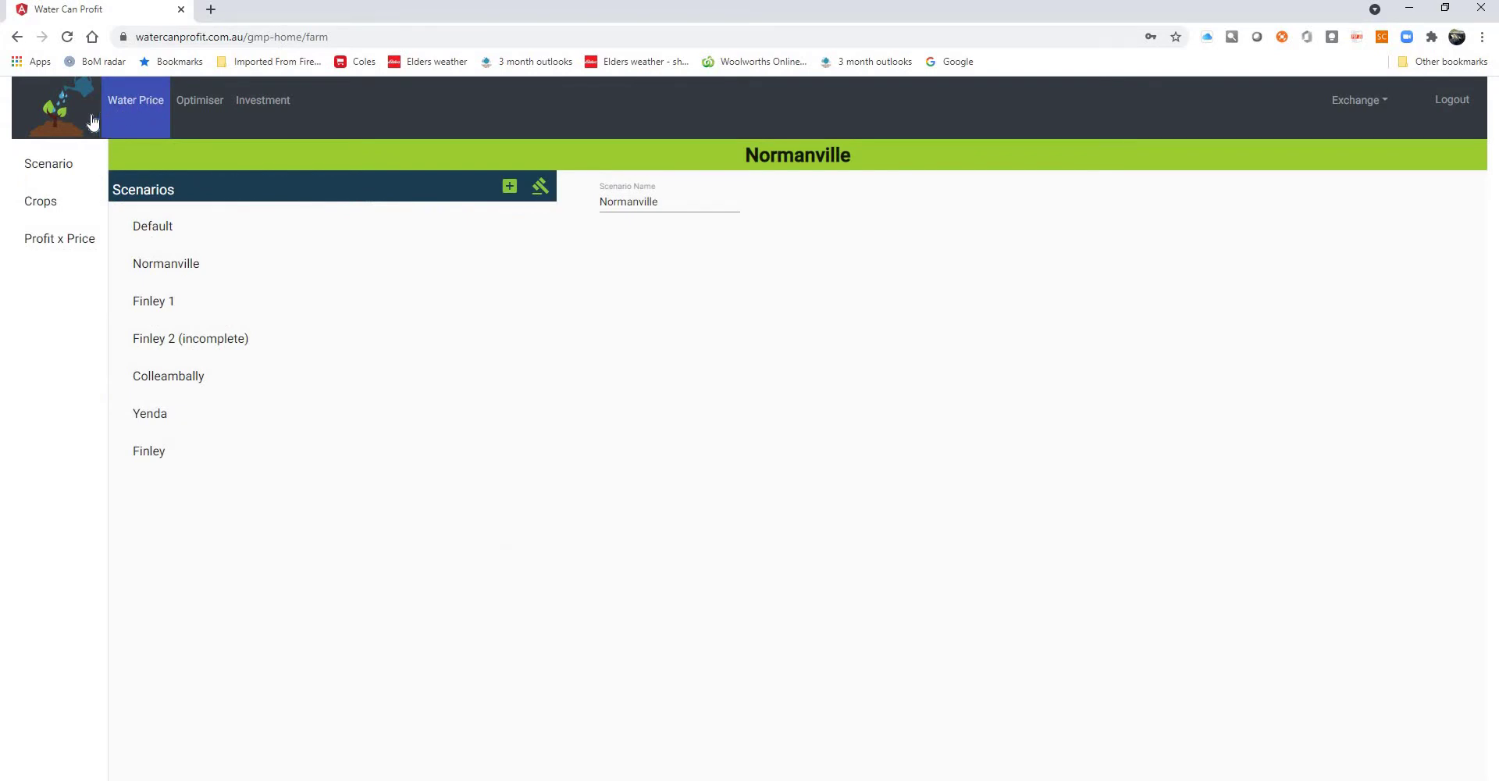
{"action": "left_click", "coordinate": [65, 109]}
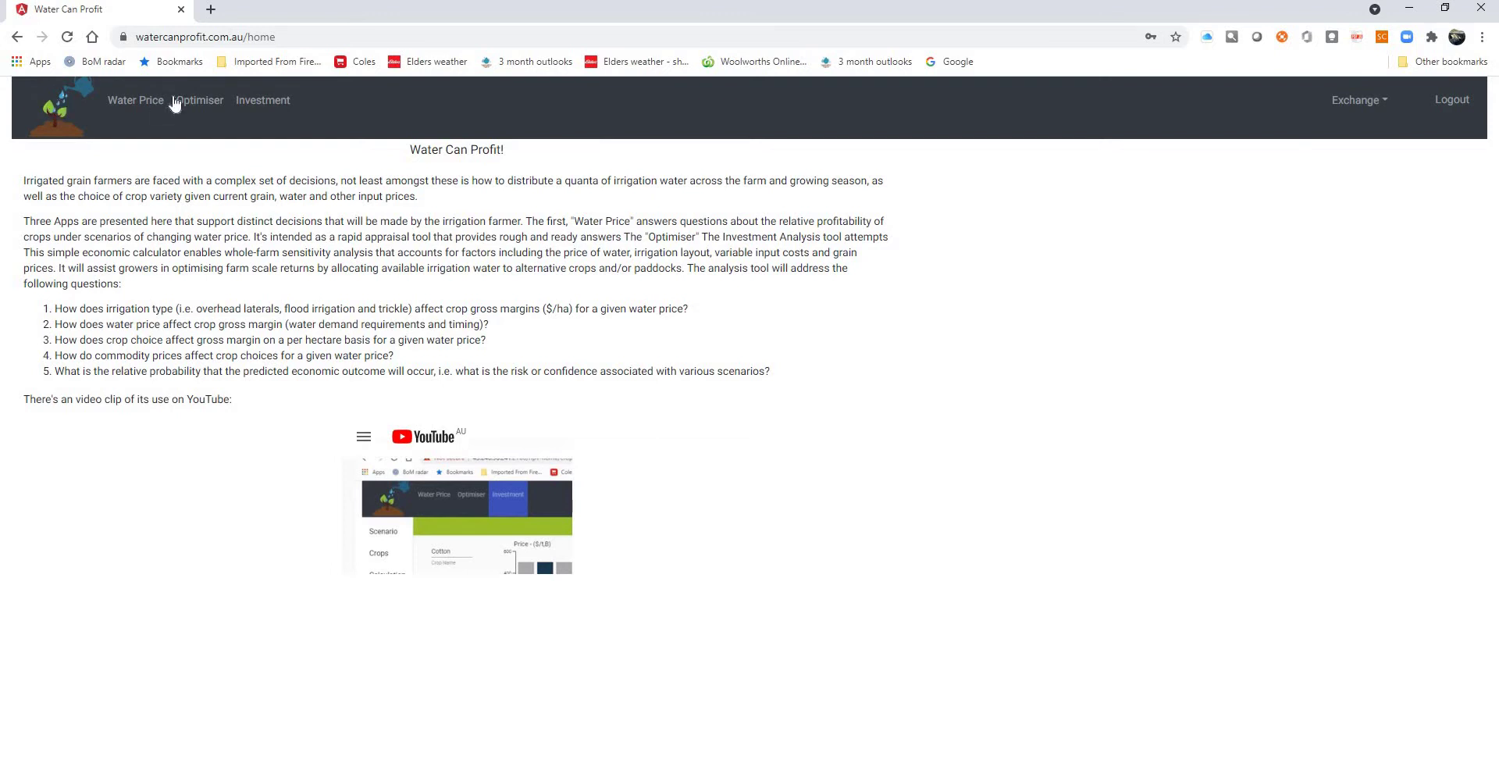
{"action": "left_click", "coordinate": [145, 103]}
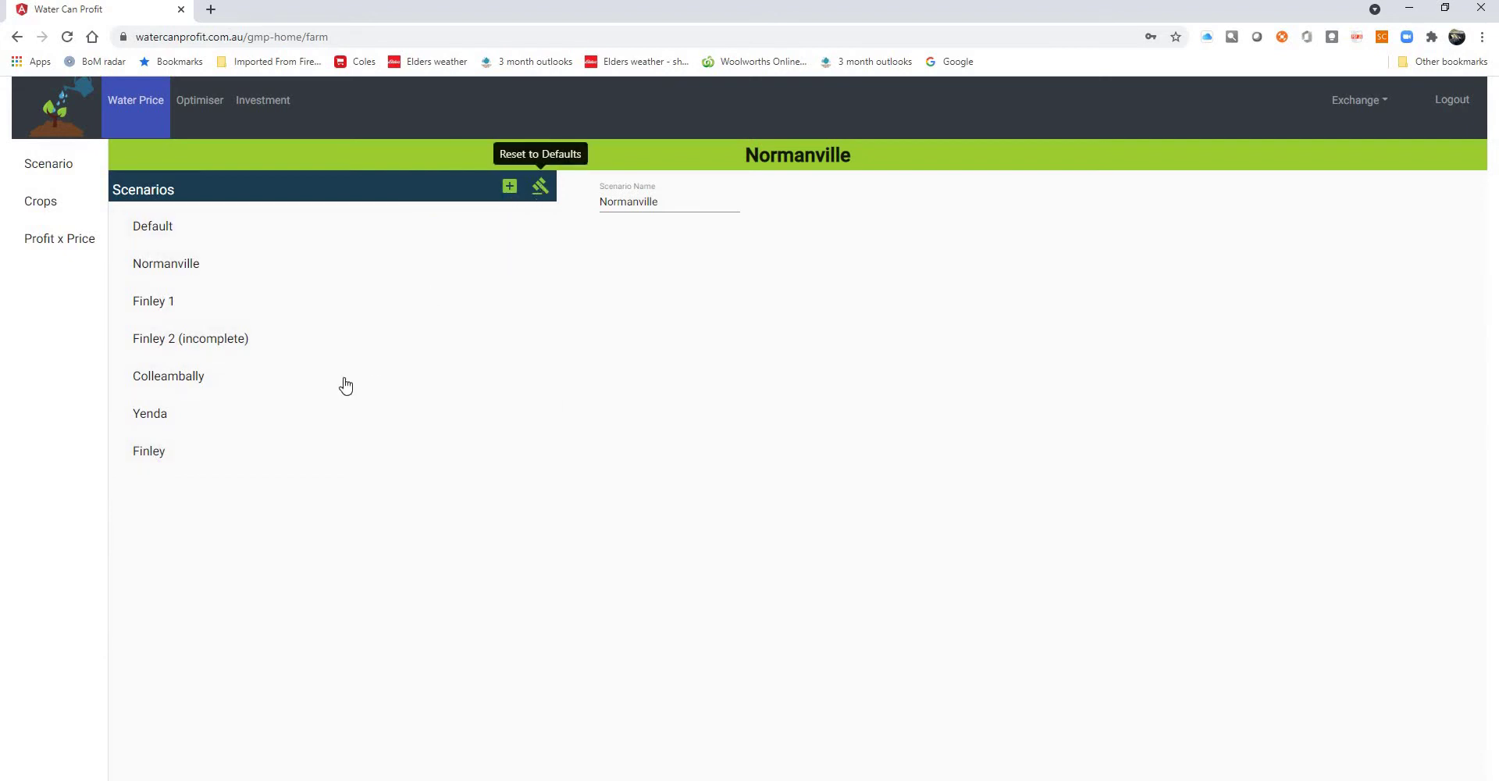
- Duplicate the Finley scenario and delete the copy
{"action": "left_click", "coordinate": [182, 460]}
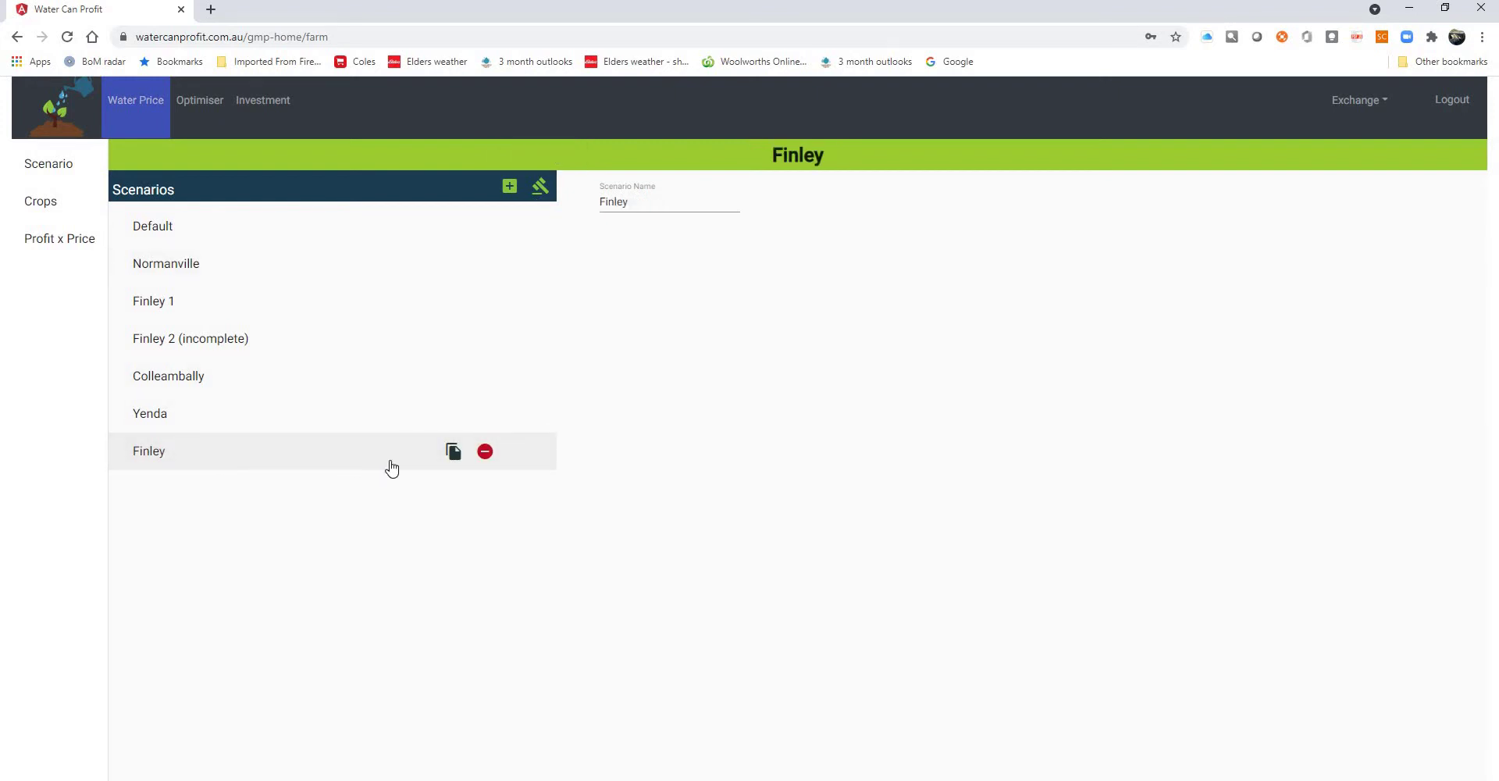
{"action": "left_click", "coordinate": [457, 457]}
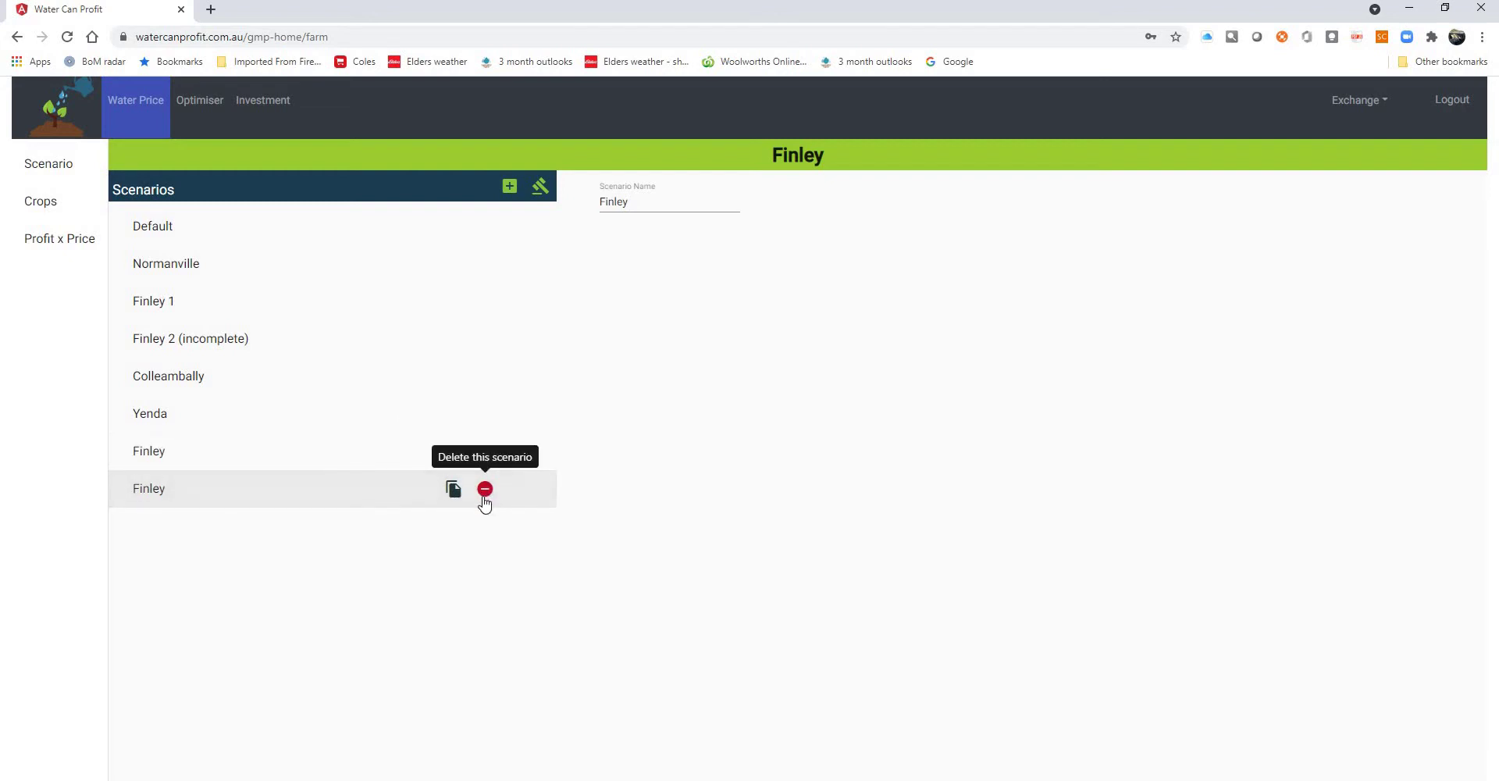
{"action": "left_click", "coordinate": [485, 489]}
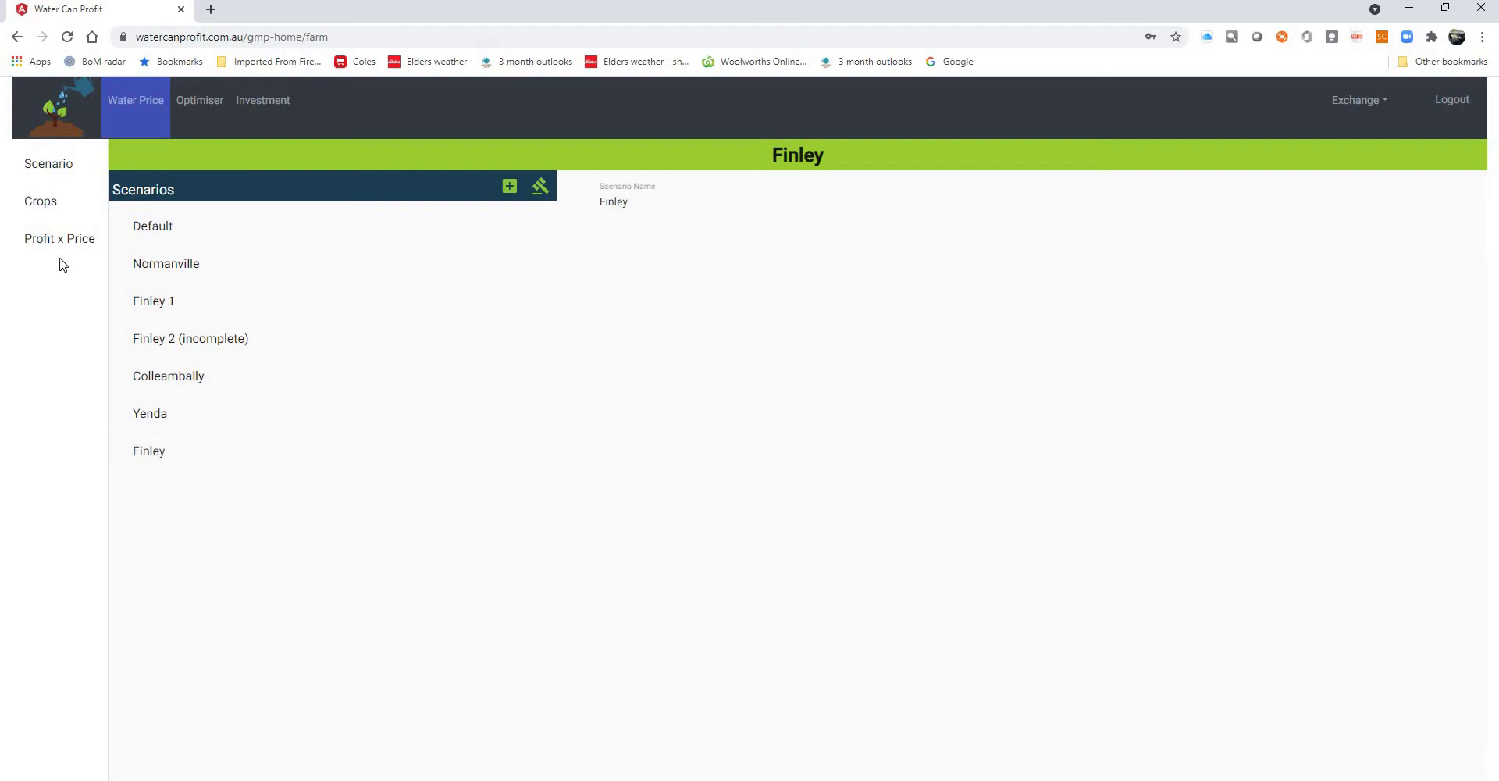
- Select the Normanville scenario and open its Dryland Wheat crop
{"action": "mouse_move", "coordinate": [166, 268]}
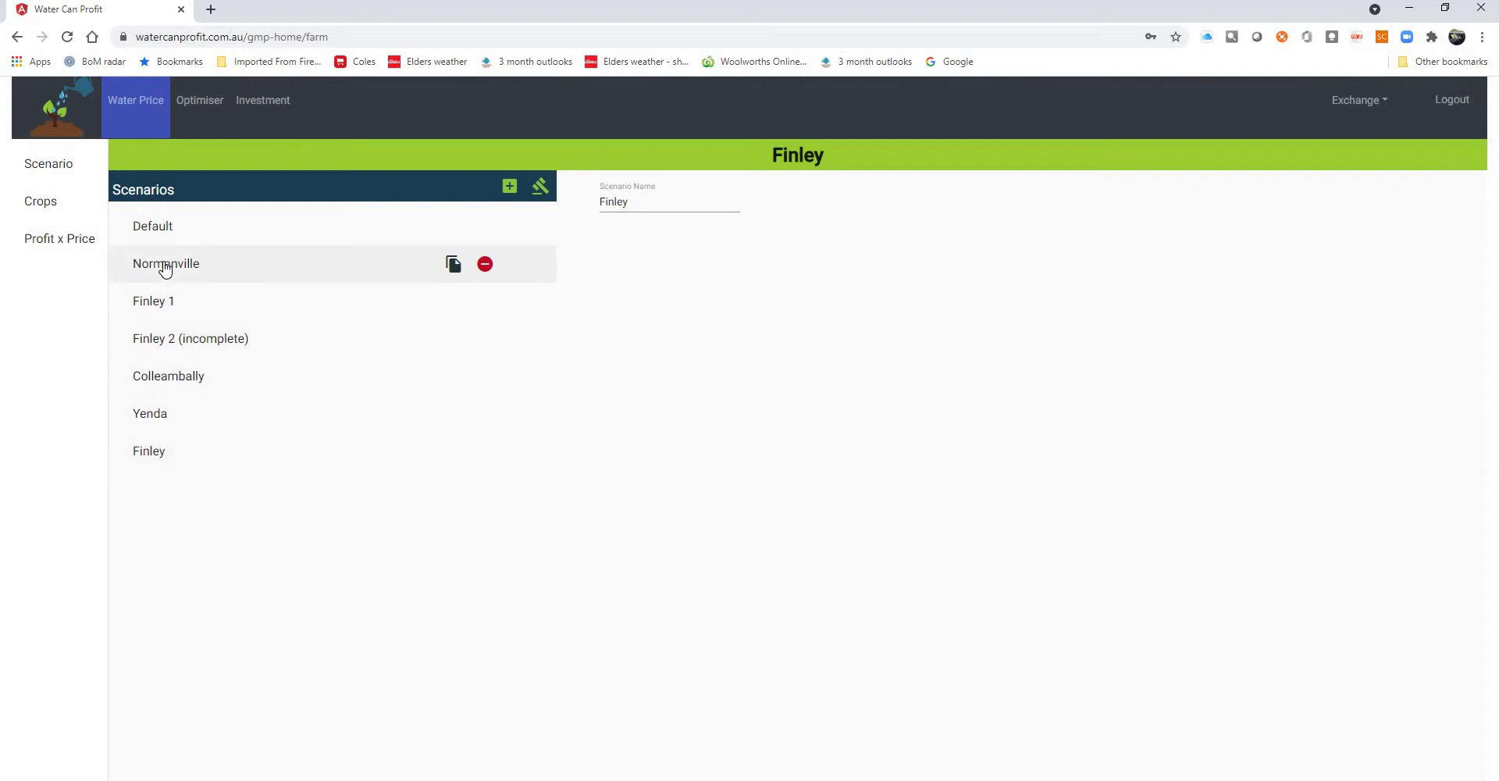
{"action": "left_click", "coordinate": [166, 268]}
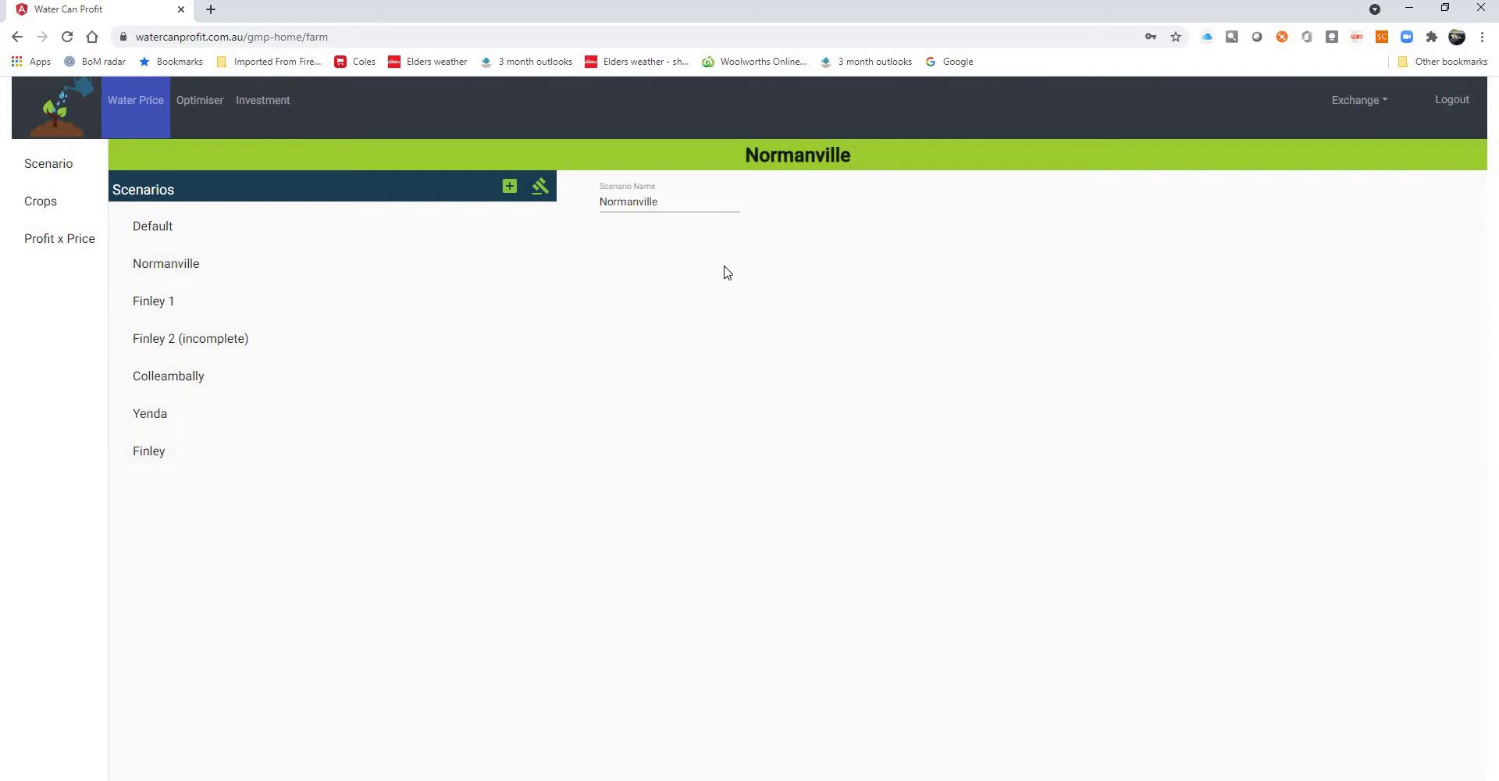
{"action": "left_click", "coordinate": [59, 202]}
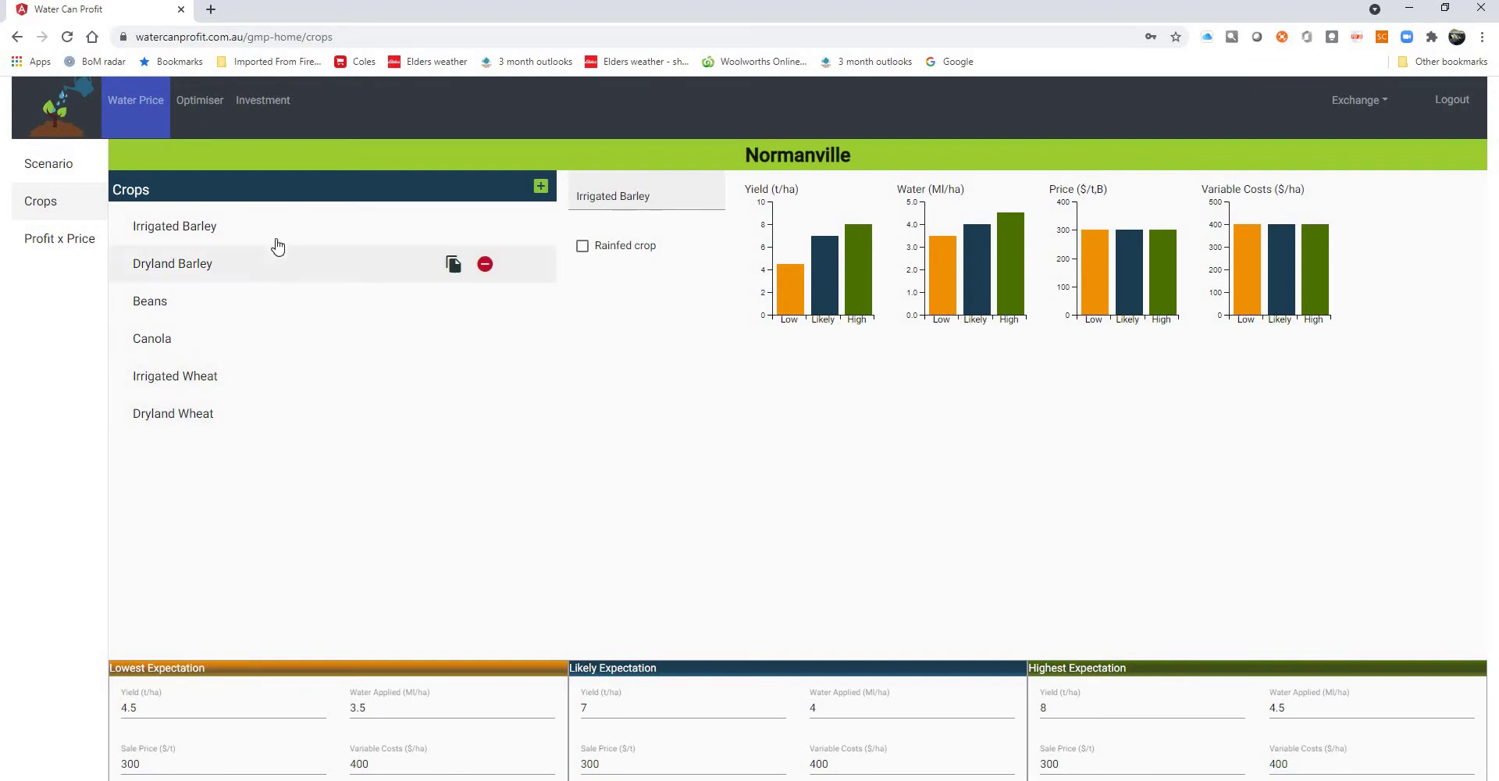
{"action": "left_click", "coordinate": [229, 420]}
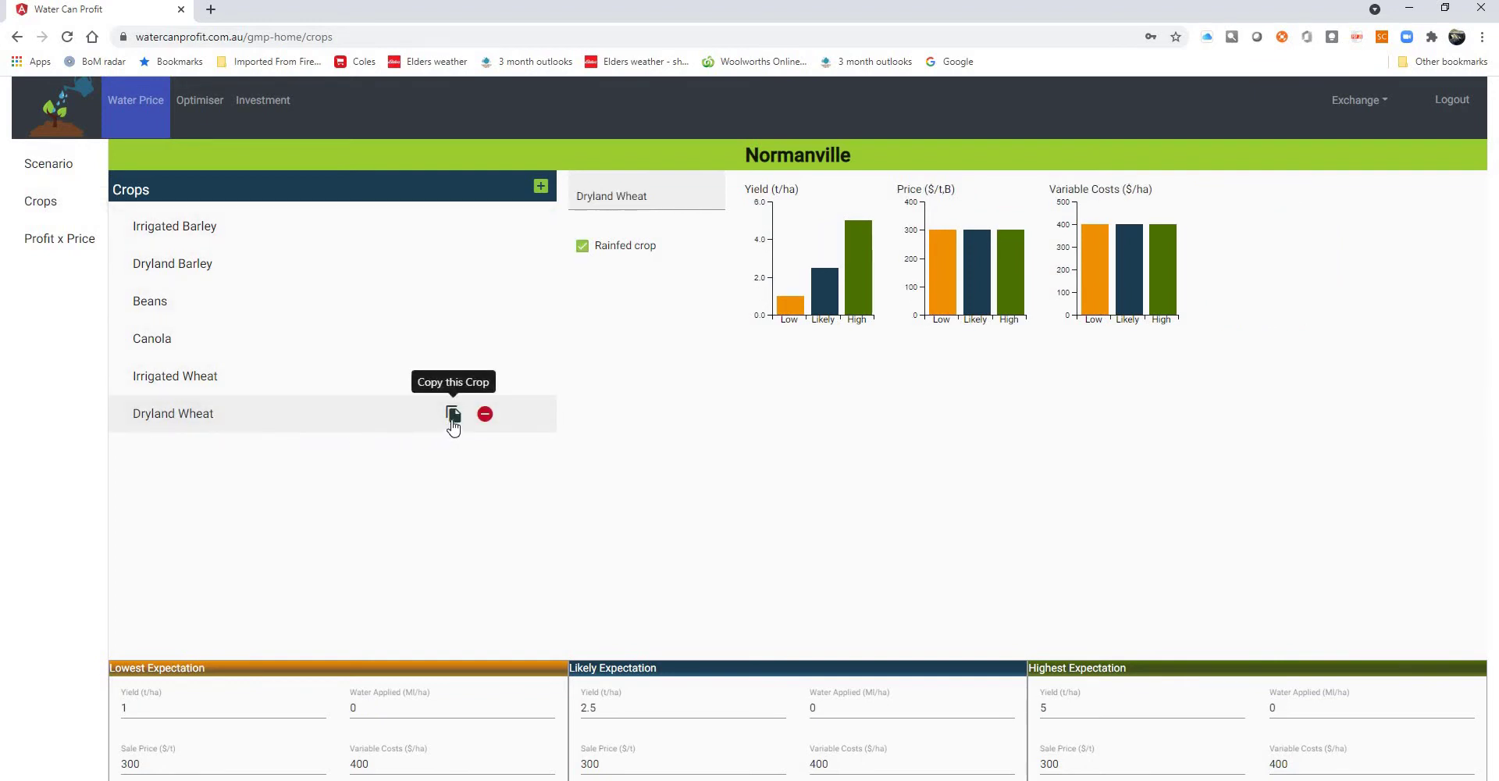
- Look through the crops that can be added from the Water Price scenario Normanville, and close the chooser without adding any
{"action": "left_click", "coordinate": [541, 187]}
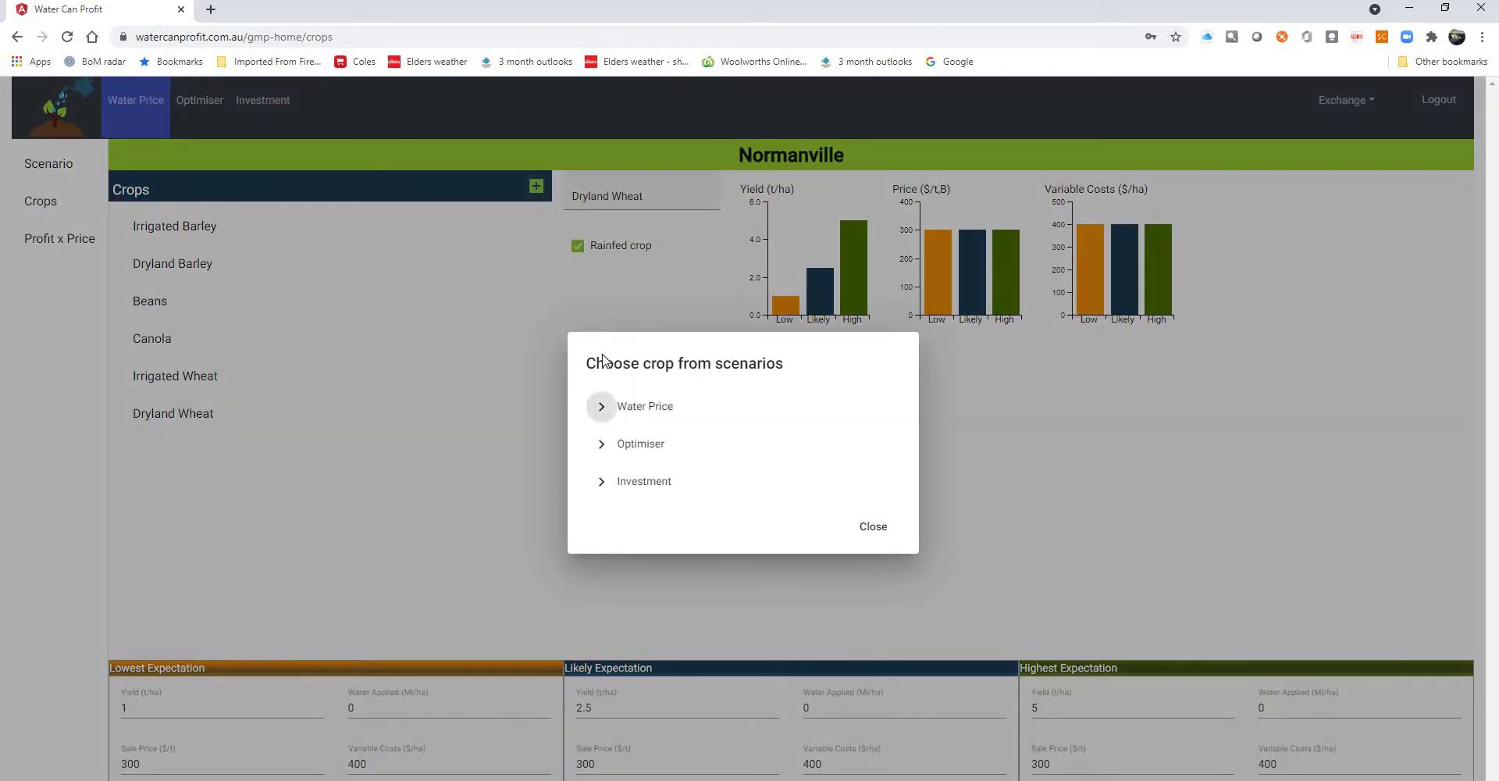
{"action": "left_click", "coordinate": [602, 411]}
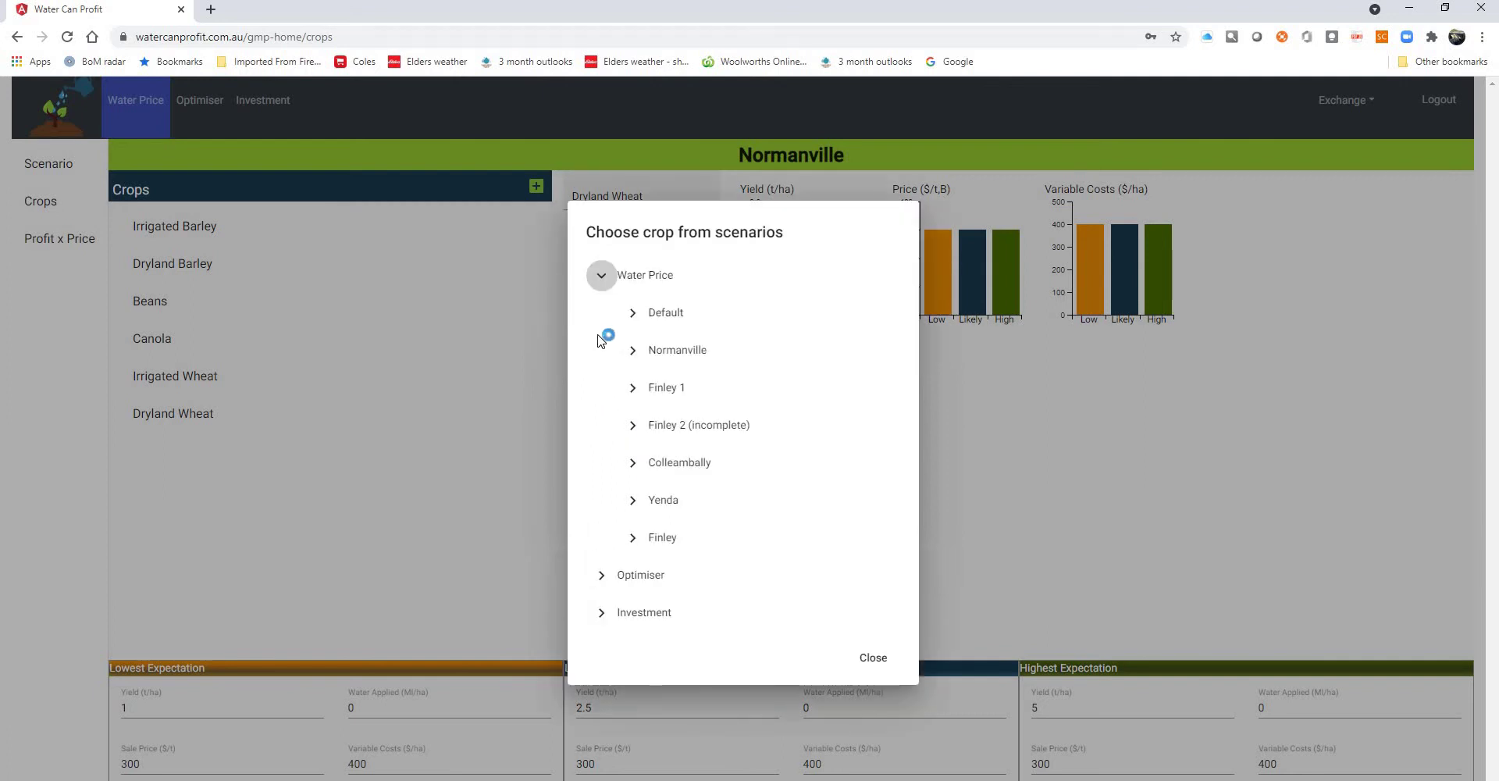
{"action": "left_click", "coordinate": [634, 351]}
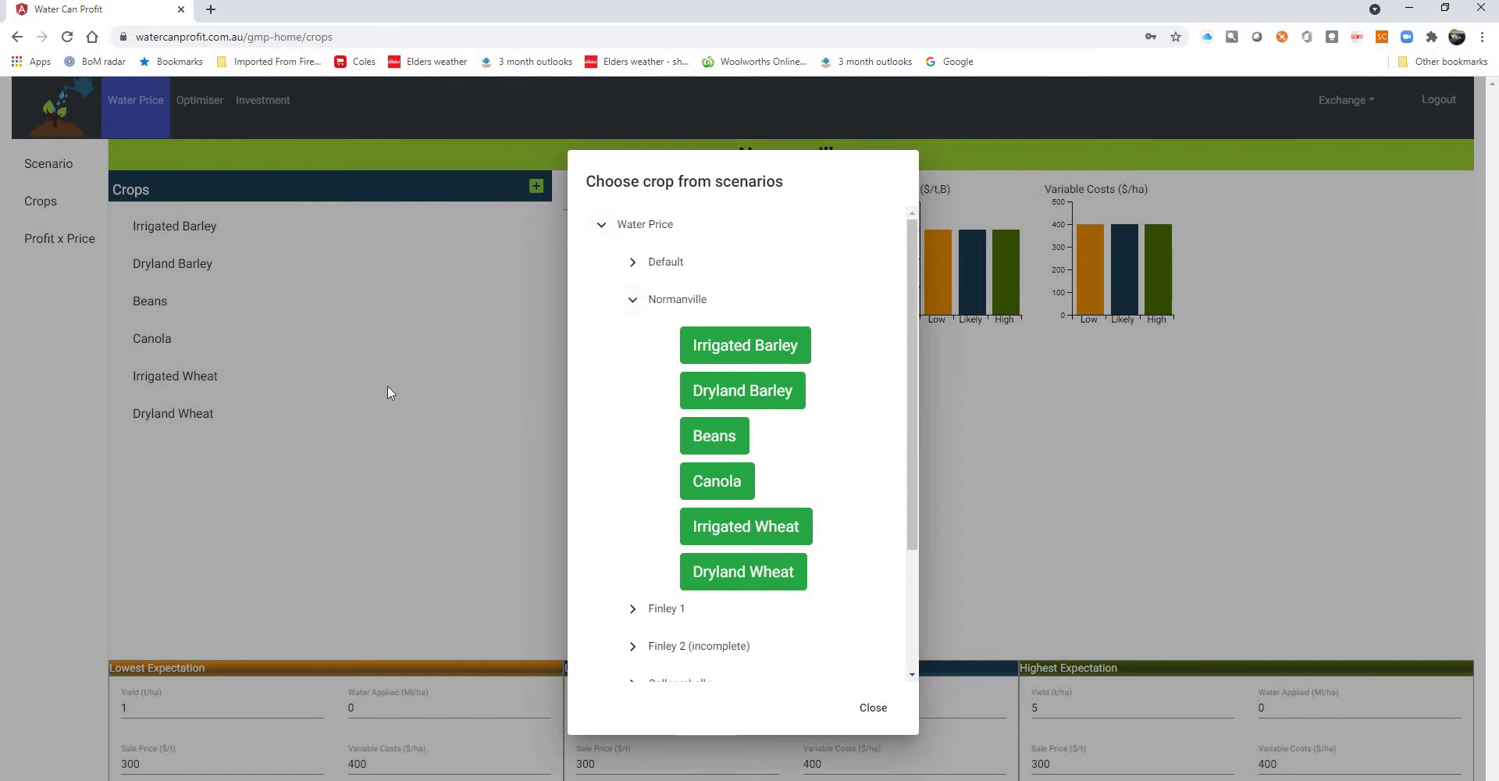
{"action": "left_click", "coordinate": [634, 303]}
{"action": "left_click", "coordinate": [635, 309]}
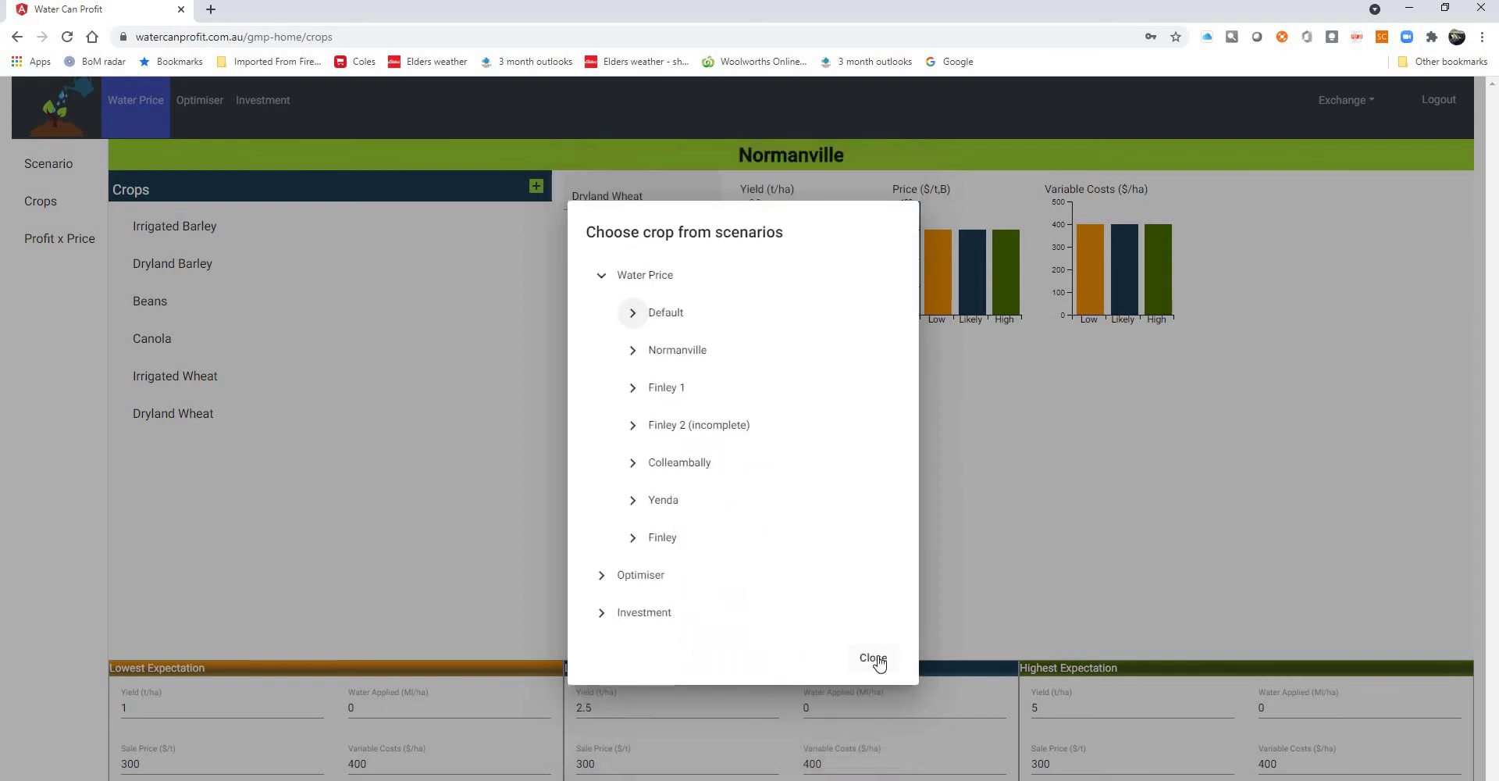
{"action": "left_click", "coordinate": [875, 658]}
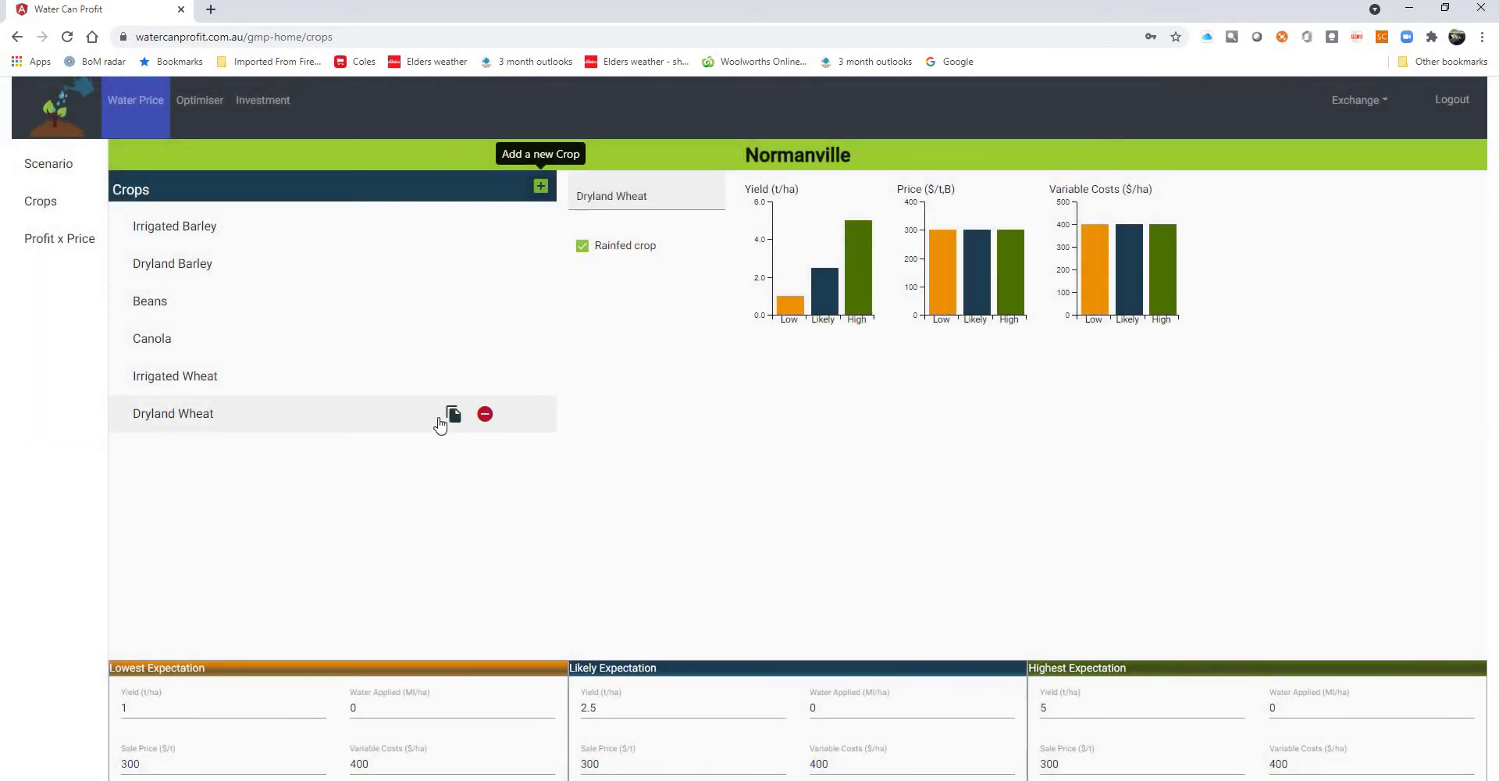
- Duplicate the Dryland Wheat crop and rename the copy as Fababeans
{"action": "left_click", "coordinate": [452, 414]}
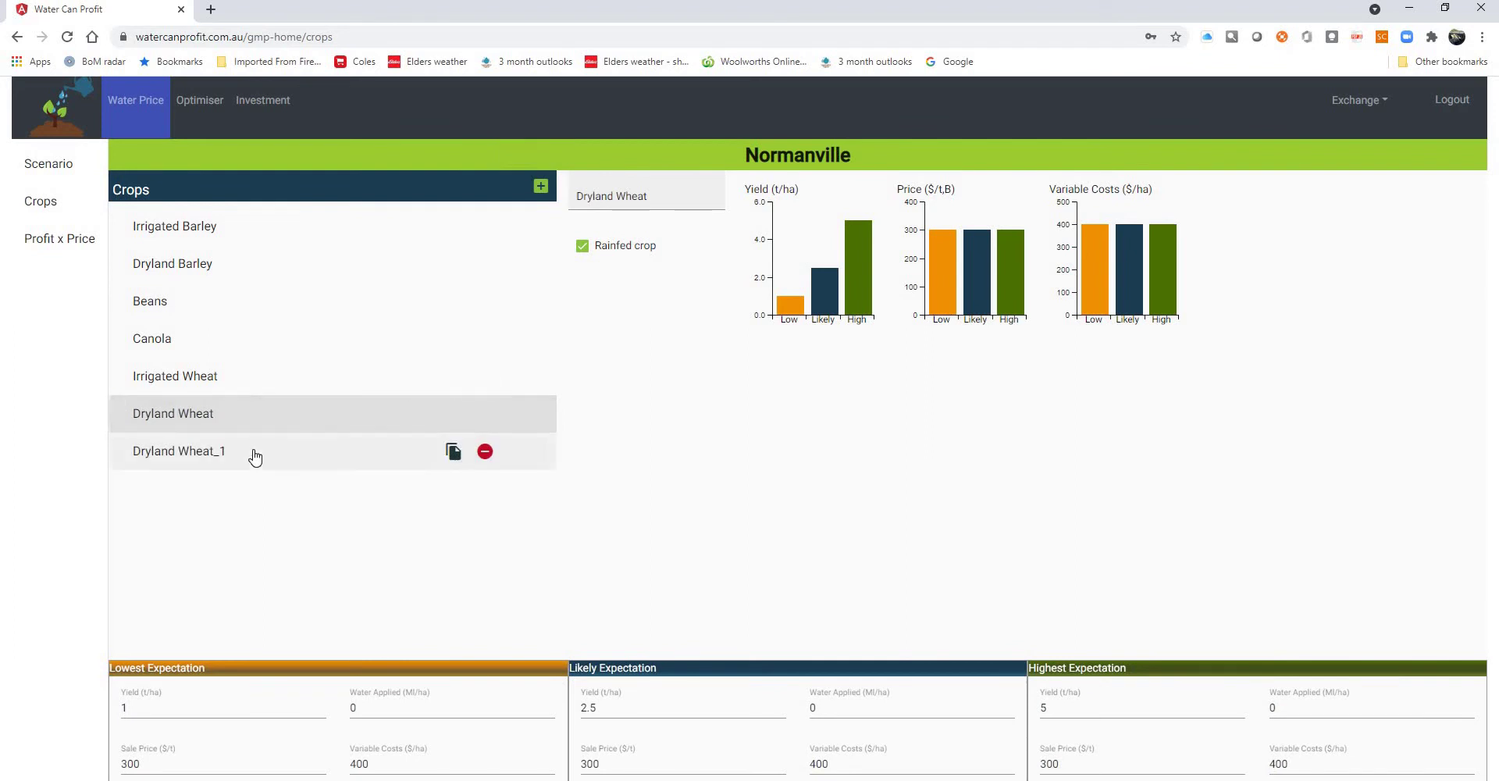
{"action": "left_click", "coordinate": [251, 452]}
{"action": "left_click", "coordinate": [684, 205]}
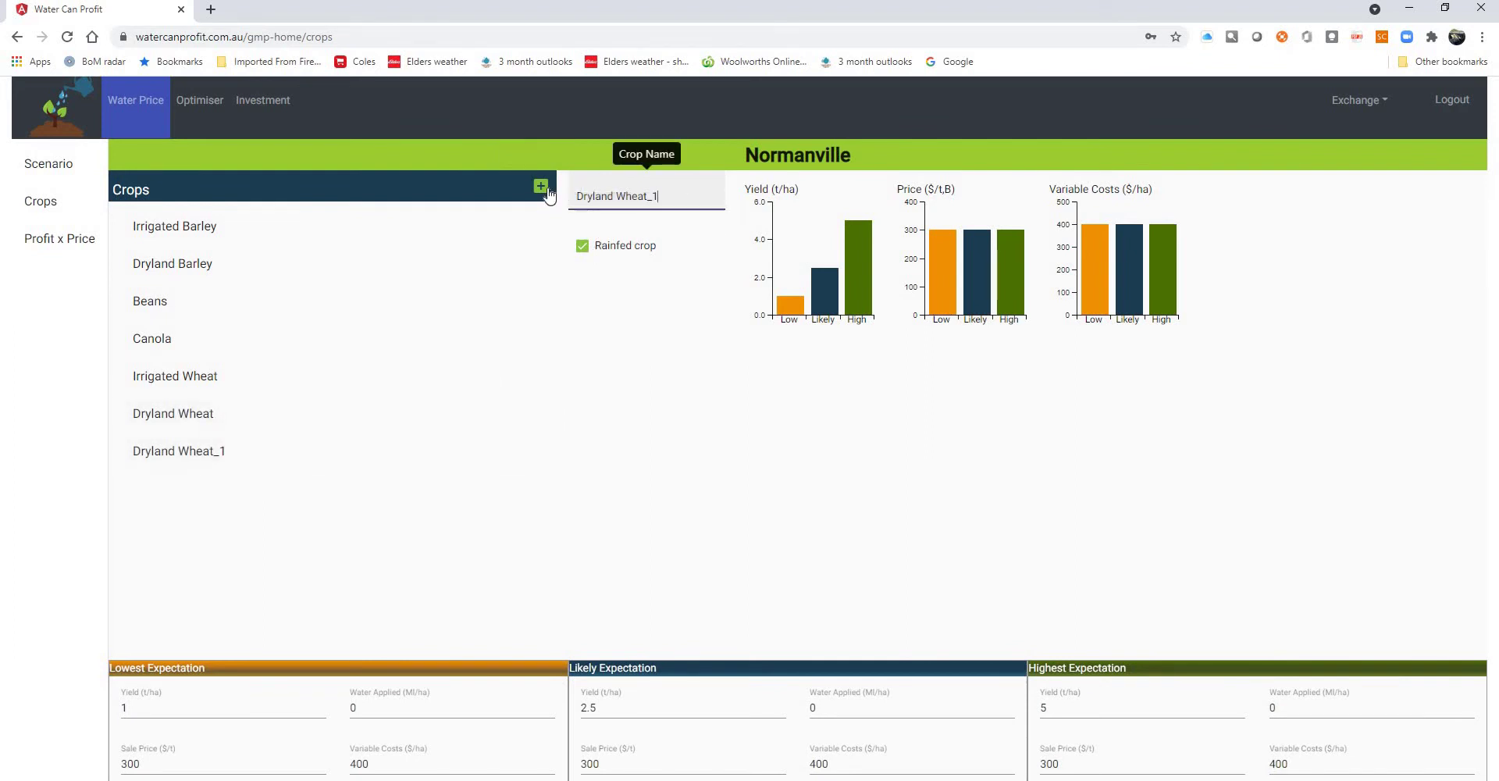
{"action": "key", "text": "ctrl+a"}
{"action": "type", "text": "New"}
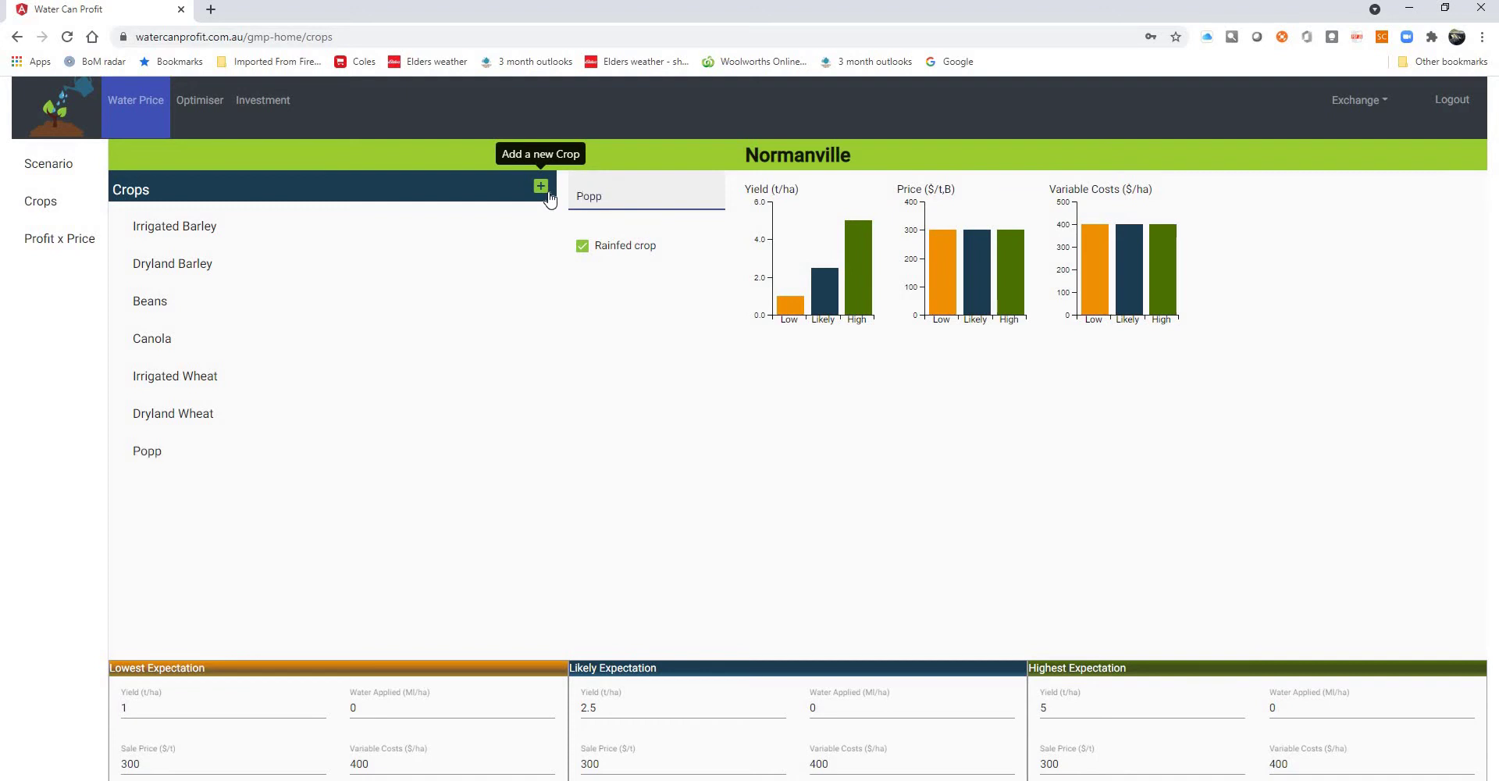
{"action": "key", "text": "BackSpace"}
{"action": "key", "text": "BackSpace"}
{"action": "key", "text": "BackSpace"}
{"action": "type", "text": "ans"}
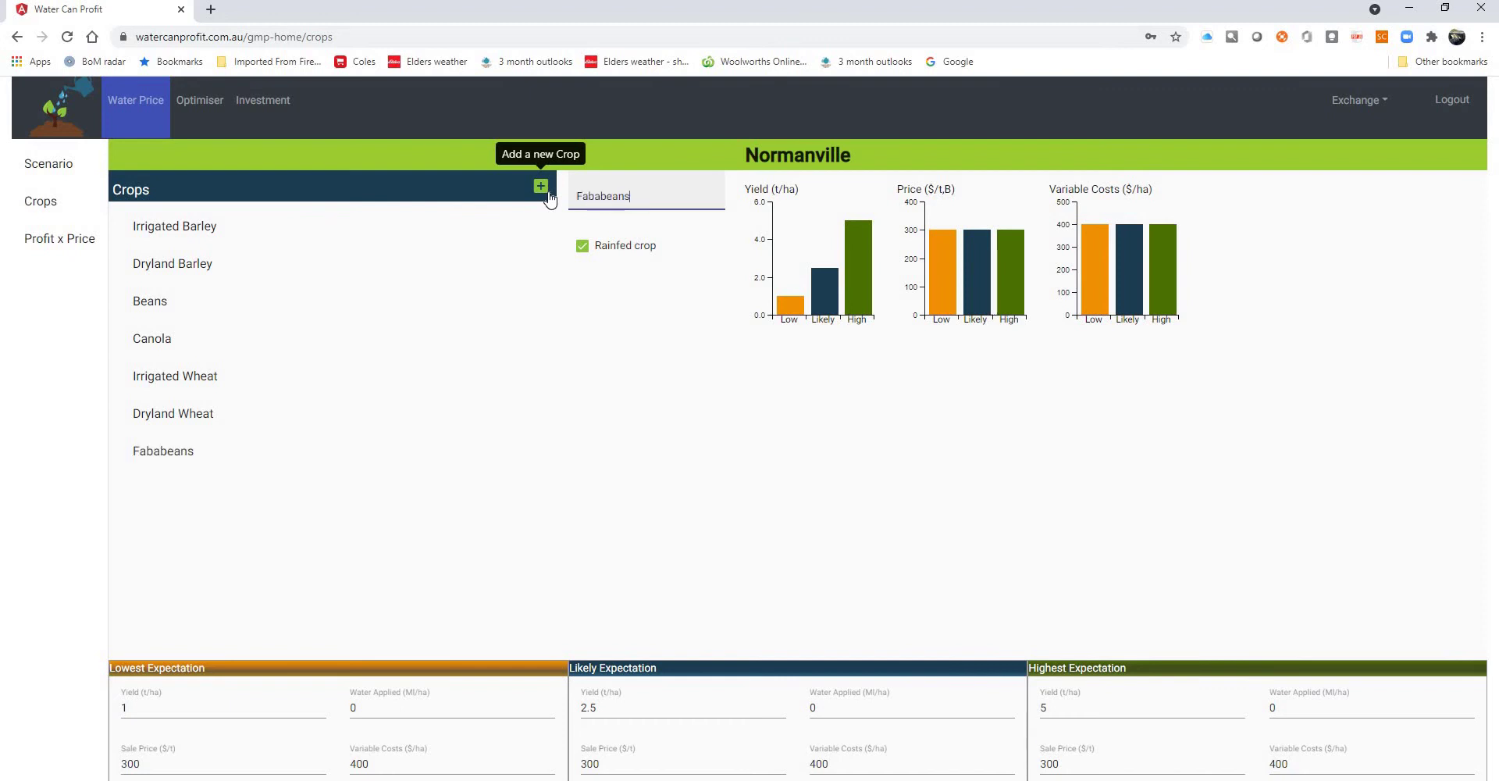
{"action": "left_click", "coordinate": [602, 311]}
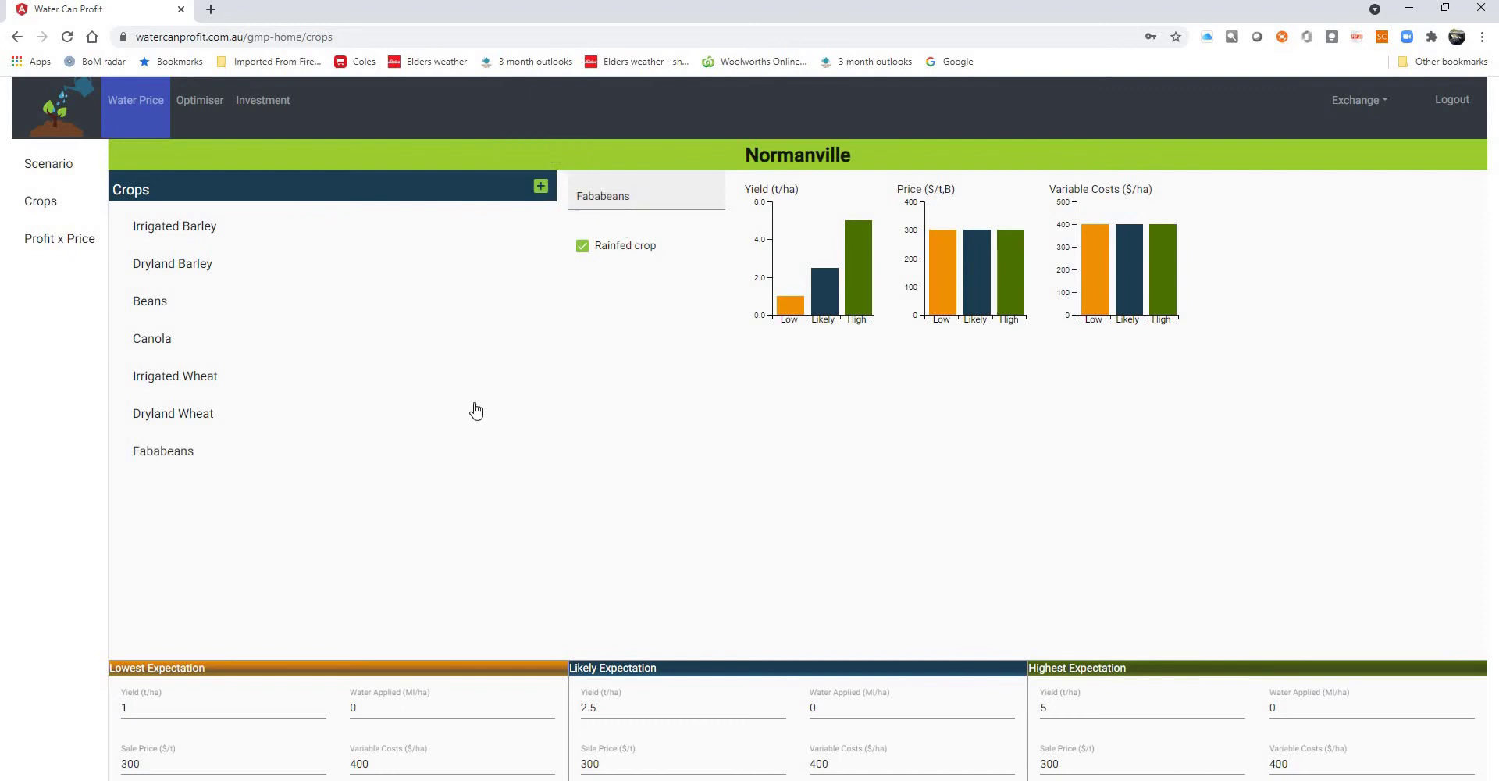
- Turn off the rainfed option for Fababeans and raise its likely yield to 4 t/ha
{"action": "left_click", "coordinate": [583, 246]}
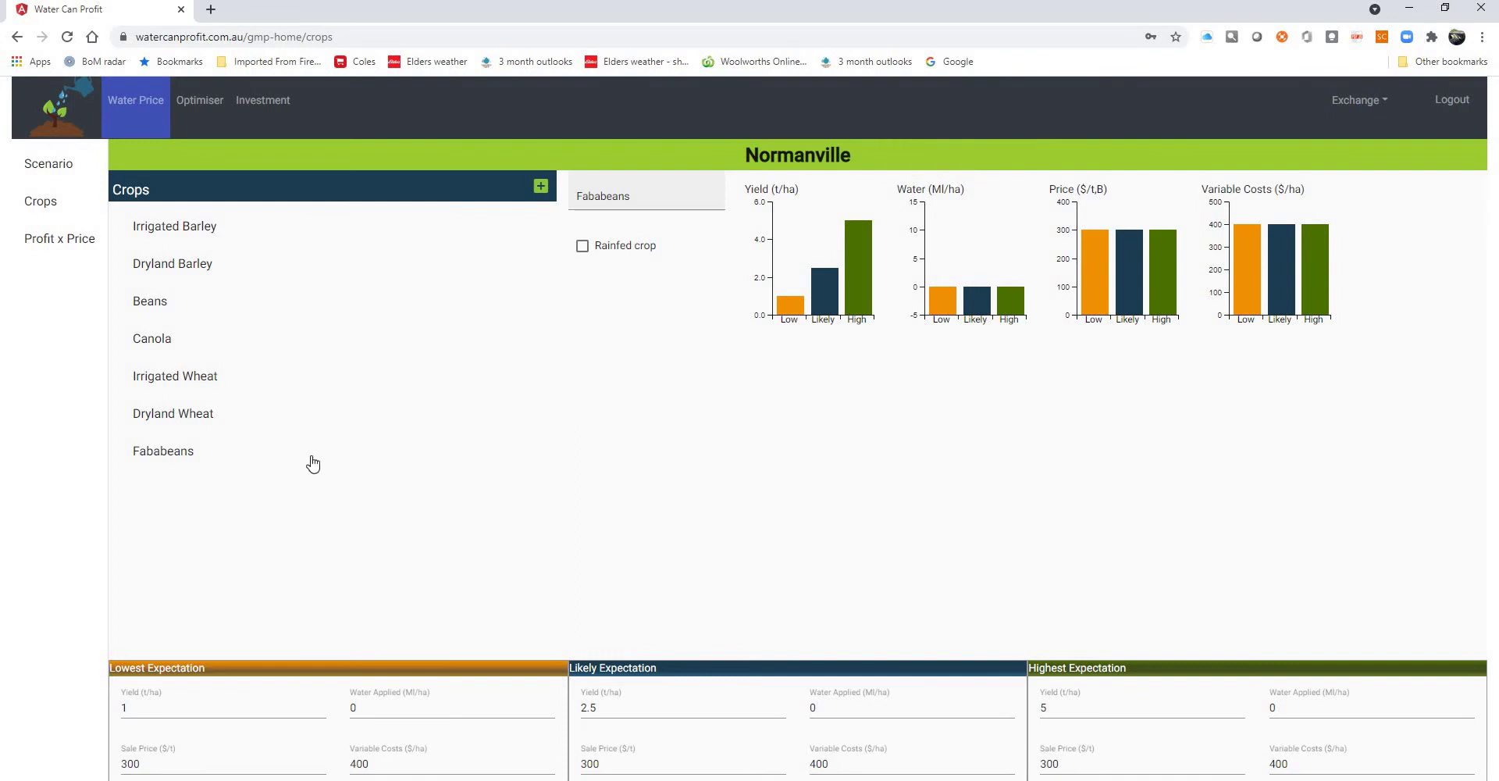
{"action": "mouse_move", "coordinate": [450, 424]}
{"action": "mouse_move", "coordinate": [195, 465]}
{"action": "scroll", "coordinate": [824, 291], "scroll_direction": "up", "scroll_amount": 1}
{"action": "scroll", "coordinate": [823, 292], "scroll_direction": "up", "scroll_amount": 1}
{"action": "scroll", "coordinate": [824, 291], "scroll_direction": "up", "scroll_amount": 1}
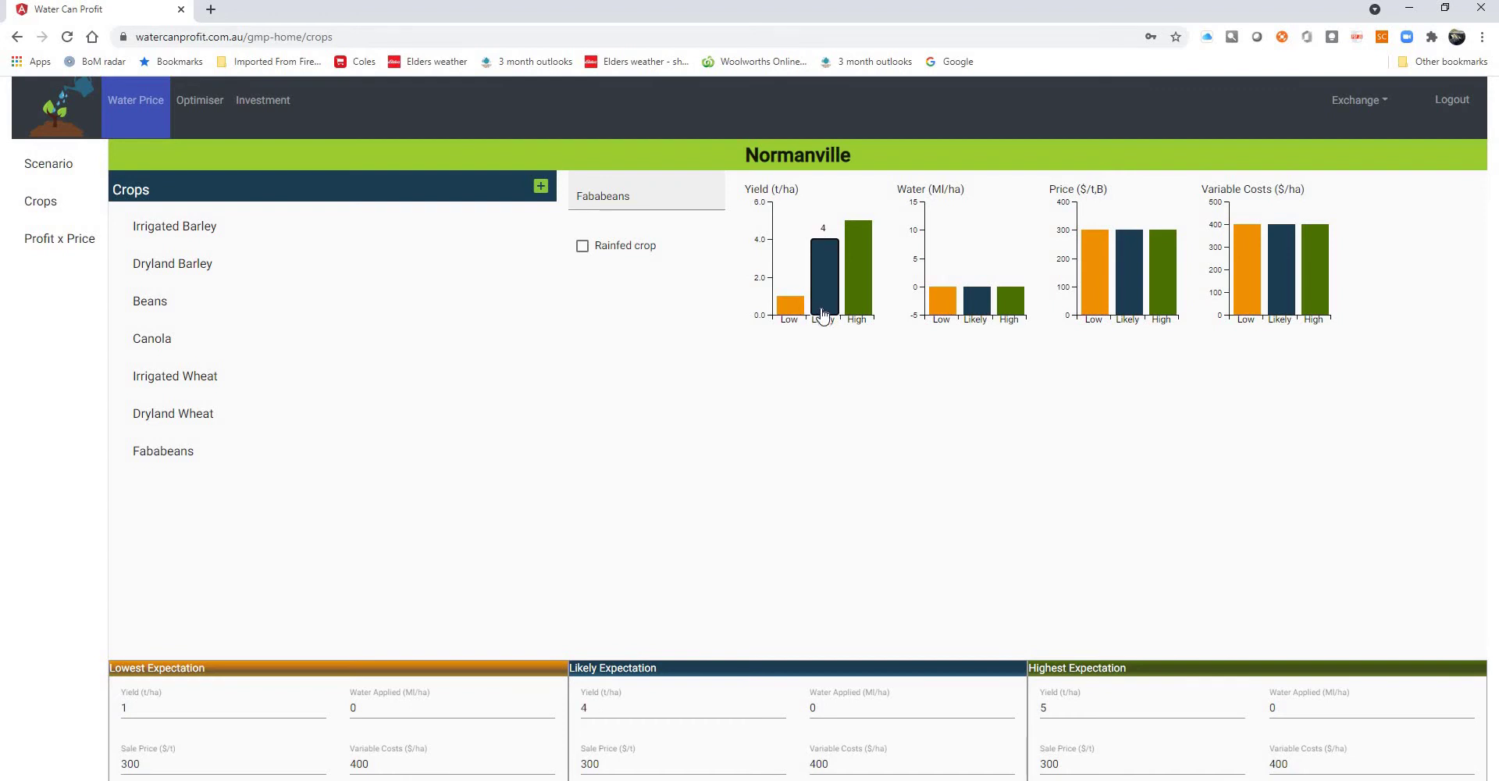
- Set the Fababeans lowest yield to 2 t/ha and the highest yield to 4.5 t/ha
{"action": "left_click", "coordinate": [790, 306]}
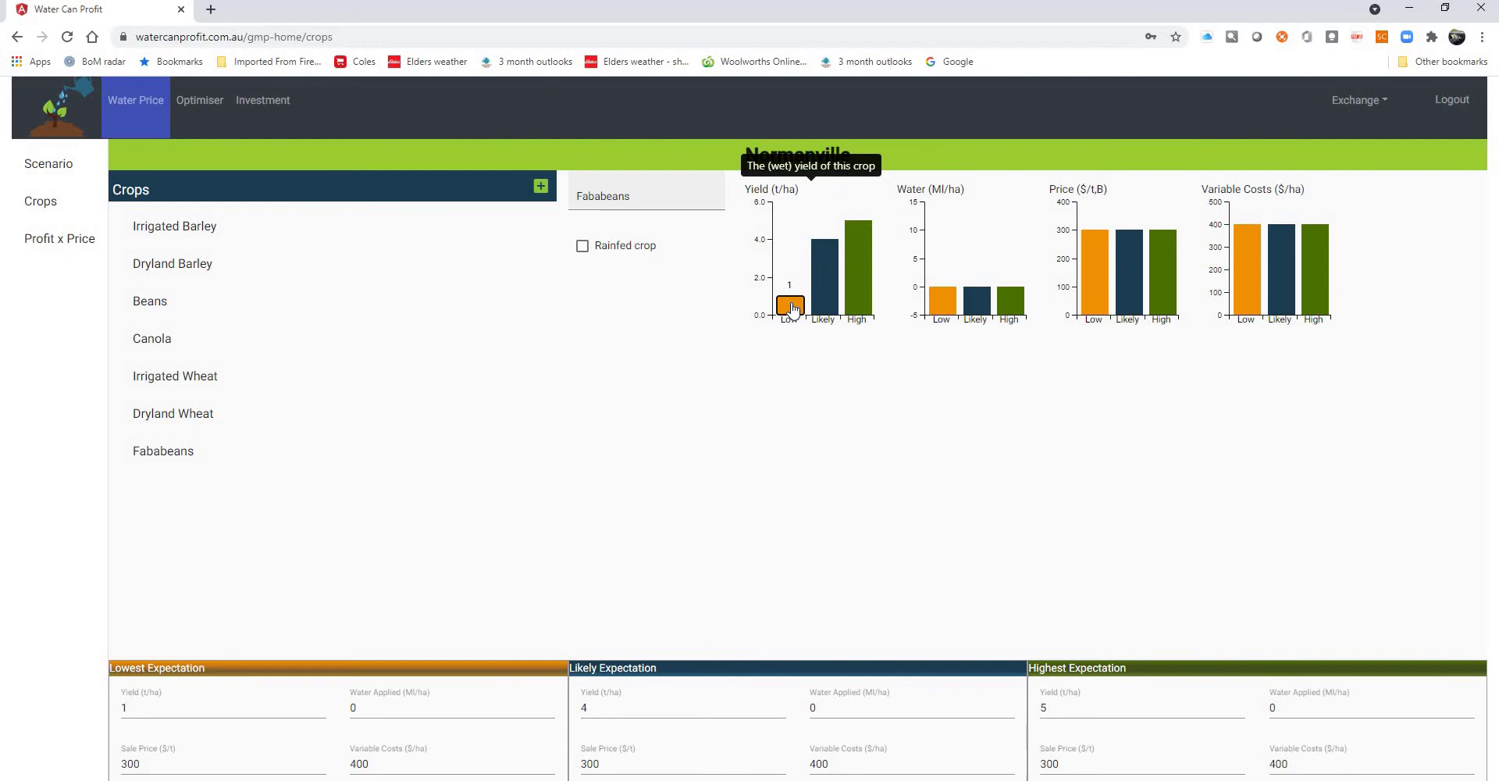
{"action": "scroll", "coordinate": [793, 307], "scroll_direction": "up", "scroll_amount": 3}
{"action": "scroll", "coordinate": [793, 307], "scroll_direction": "down", "scroll_amount": 1}
{"action": "left_click", "coordinate": [858, 255]}
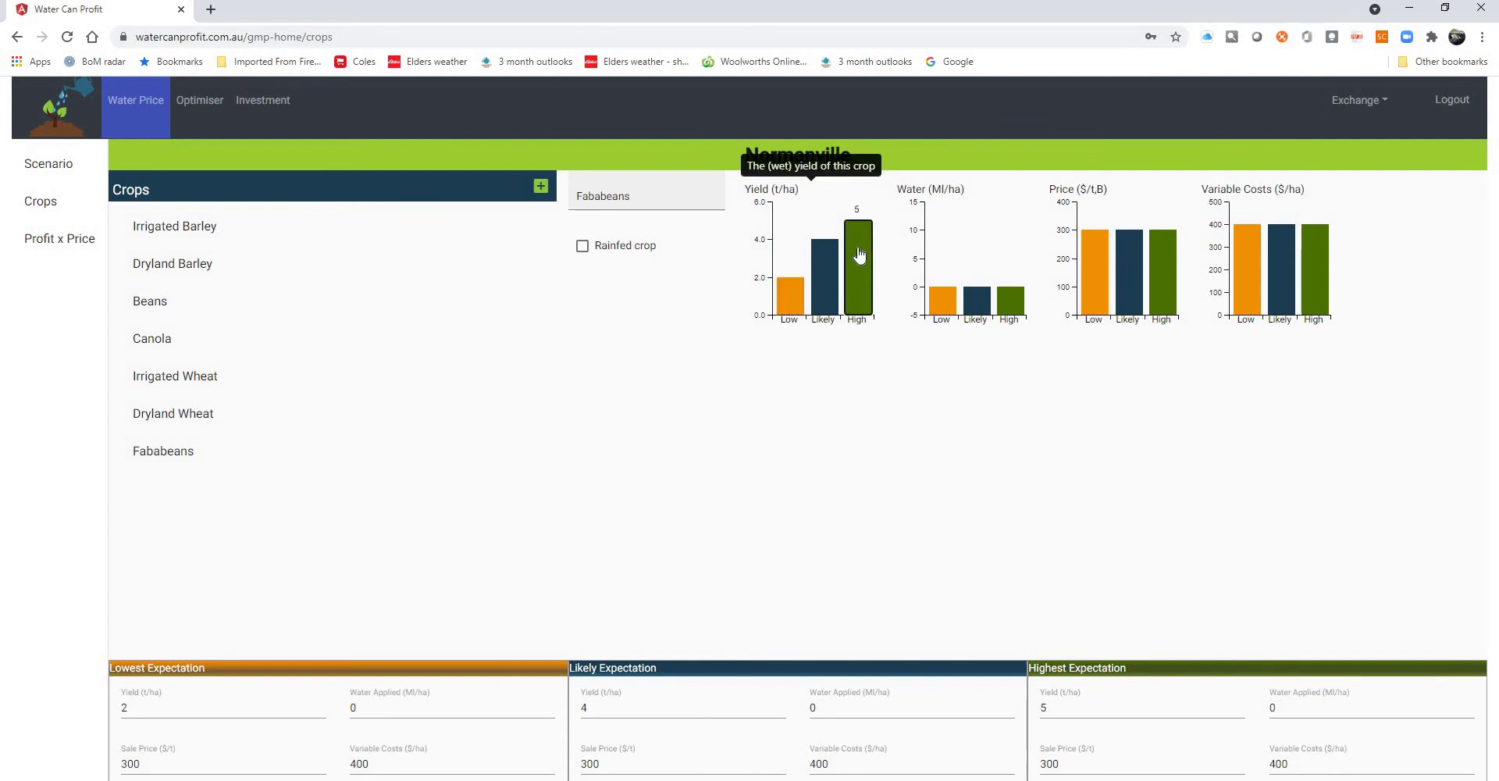
{"action": "scroll", "coordinate": [859, 255], "scroll_direction": "down", "scroll_amount": 1}
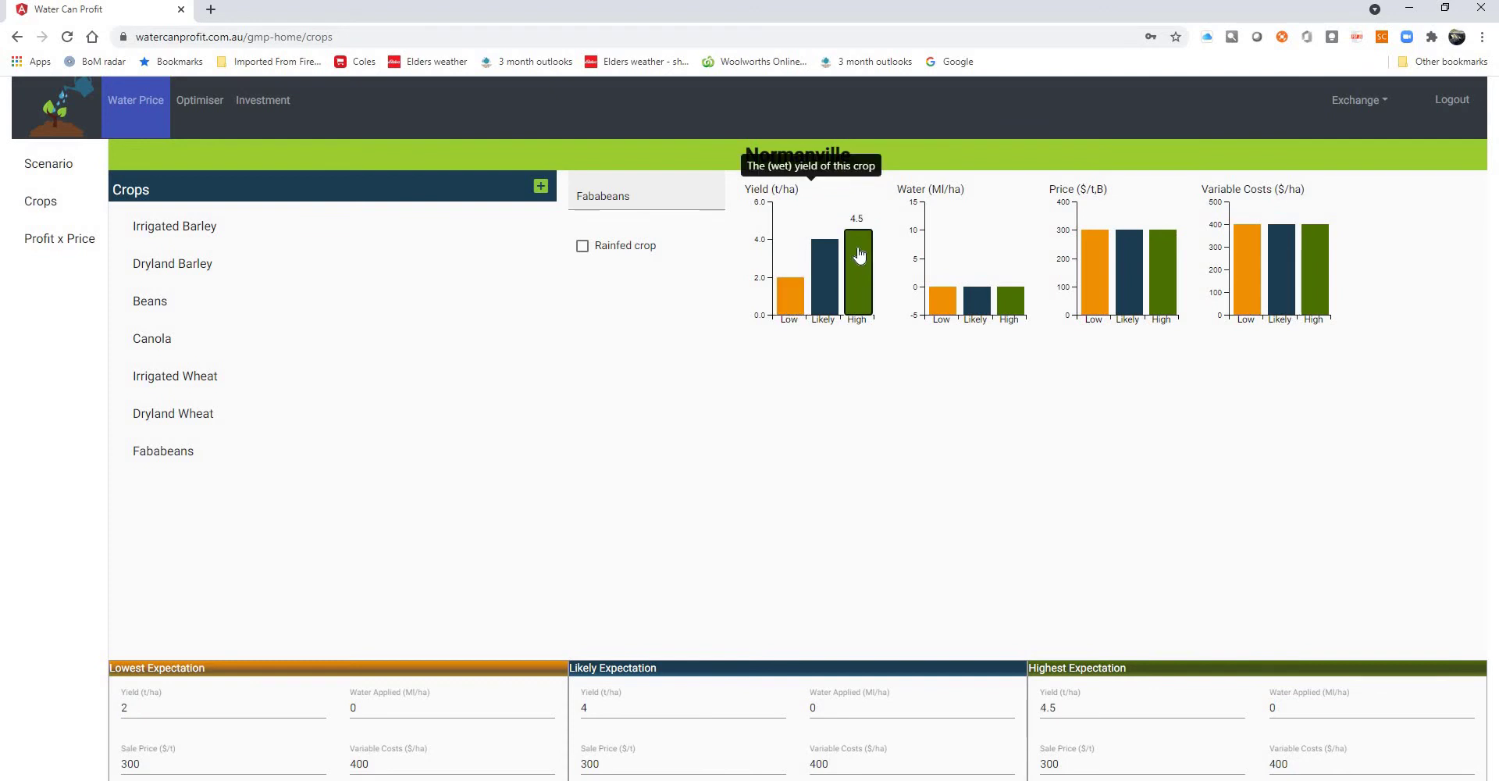
- Adjust the Fababeans irrigation water in the chart to 0.1 Ml/ha likely and 0.3 Ml/ha highest
{"action": "left_click", "coordinate": [946, 301]}
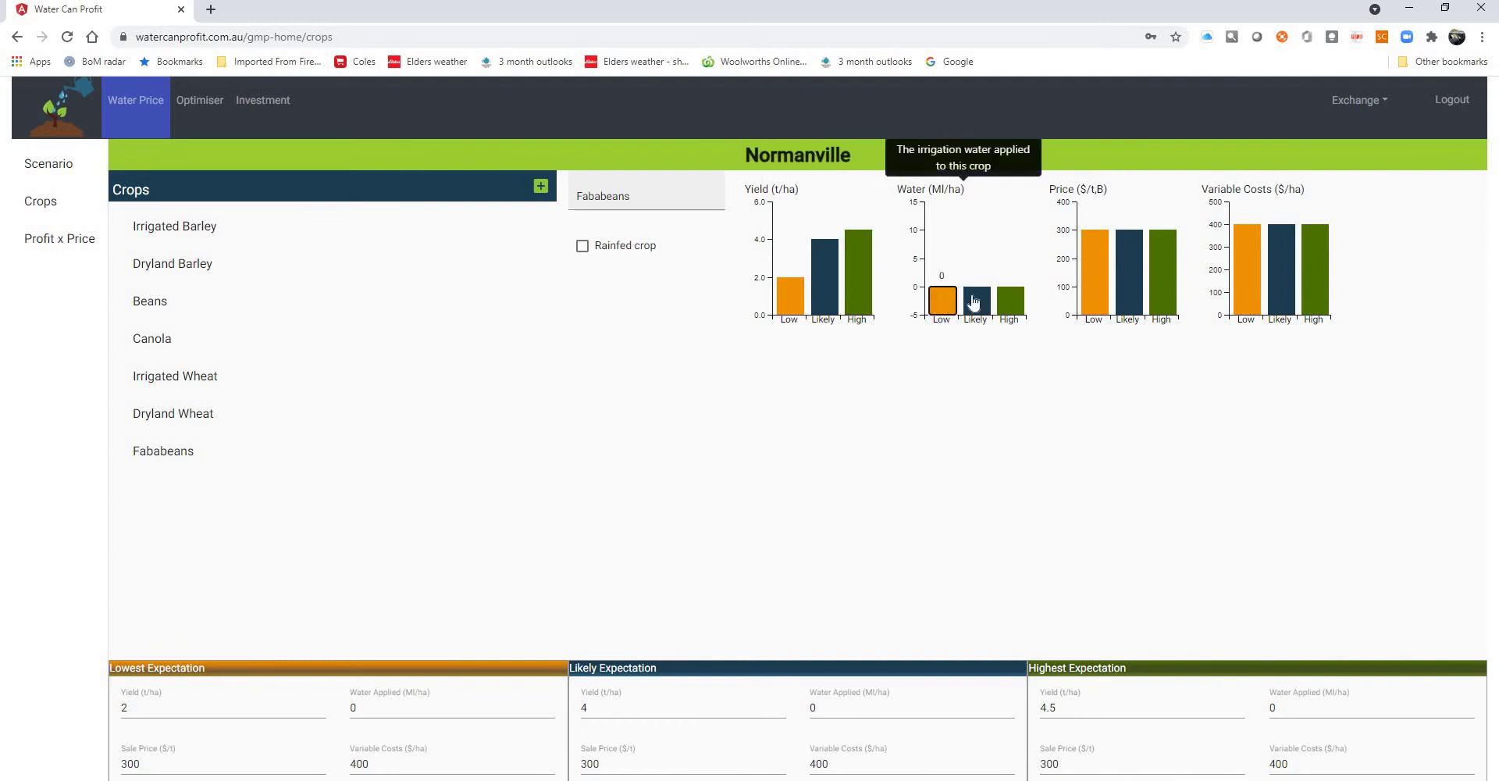
{"action": "left_click", "coordinate": [974, 302]}
{"action": "left_click", "coordinate": [1013, 299]}
{"action": "left_click", "coordinate": [973, 310]}
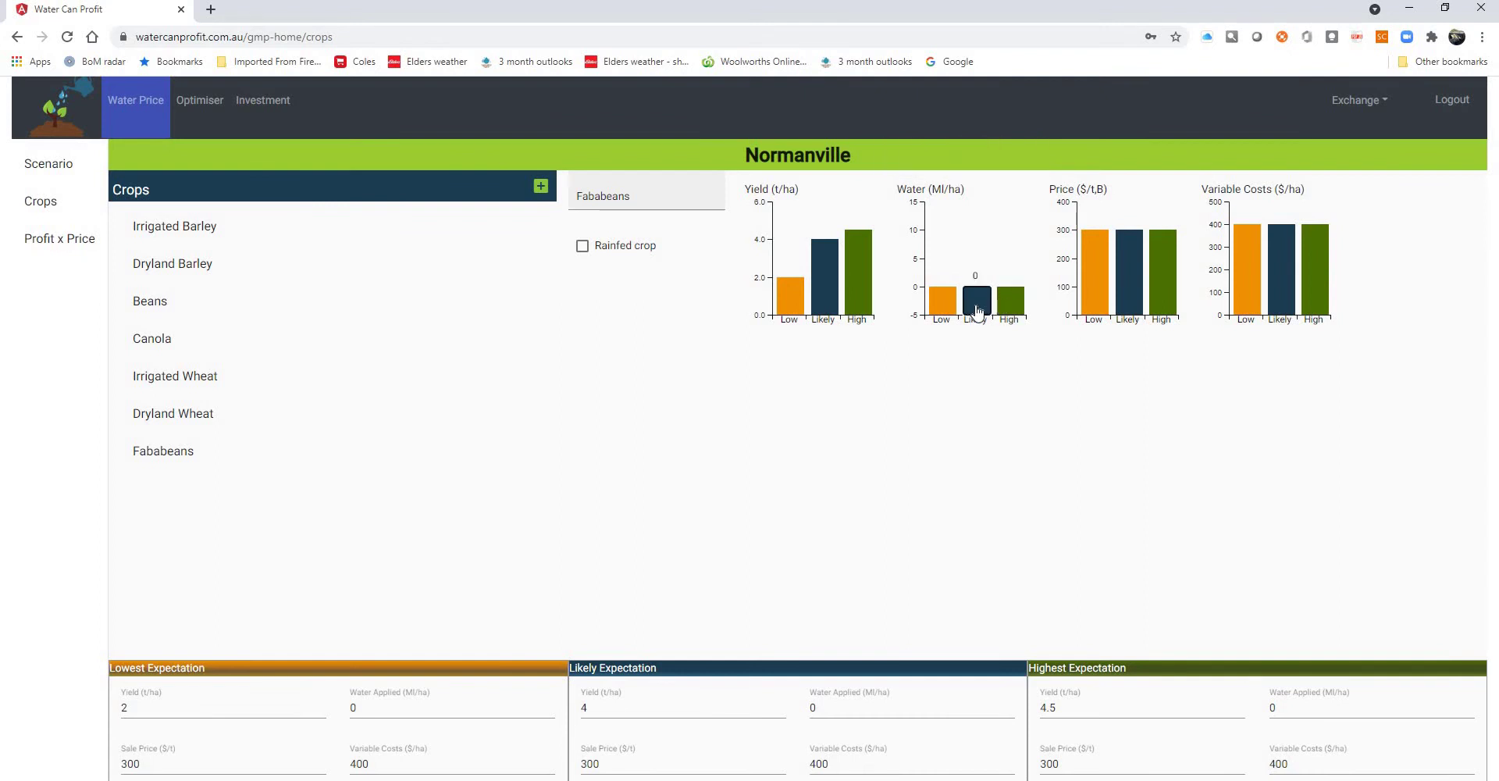
{"action": "left_click_drag", "start_coordinate": [977, 310], "coordinate": [972, 281]}
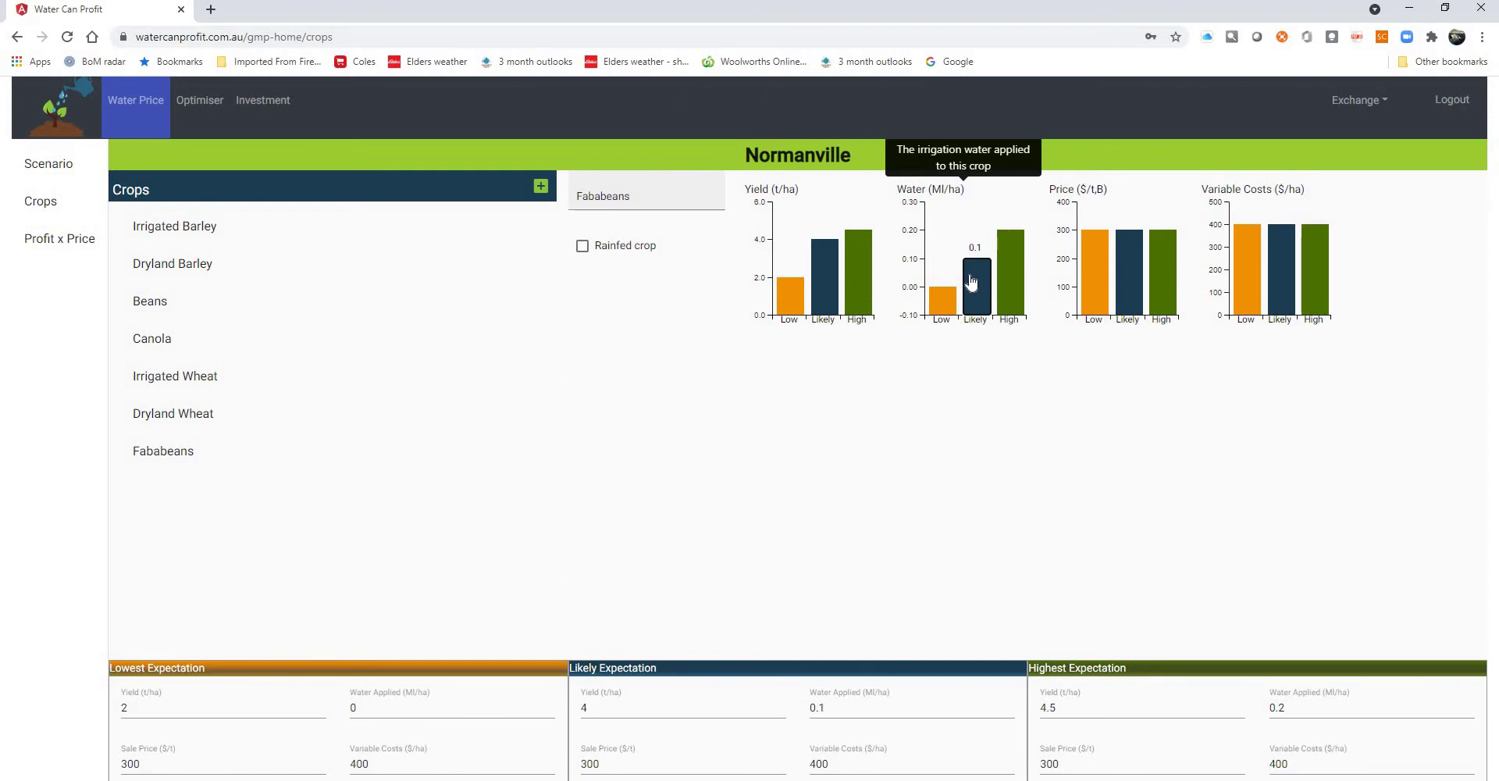
{"action": "left_click", "coordinate": [972, 281]}
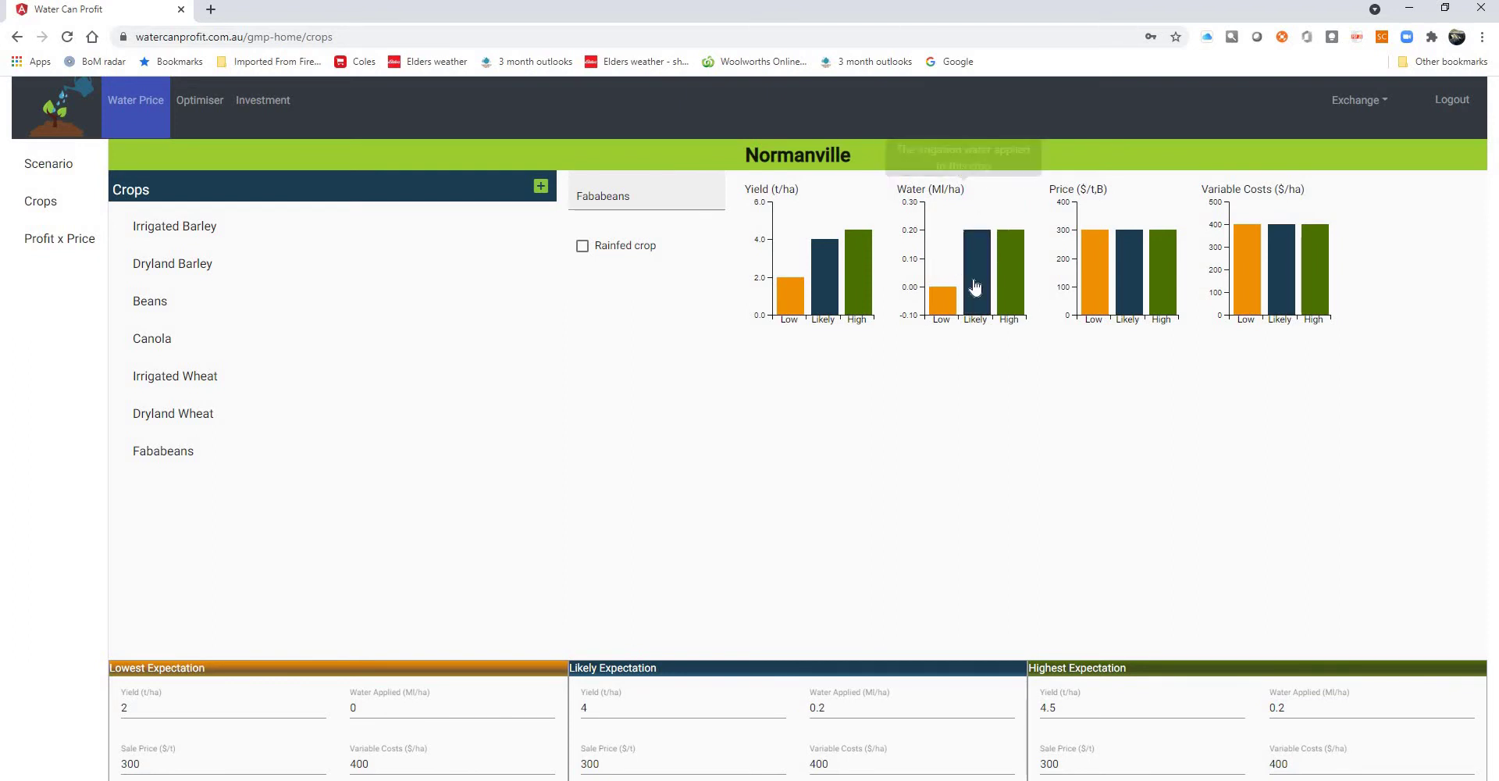
{"action": "left_click", "coordinate": [975, 287]}
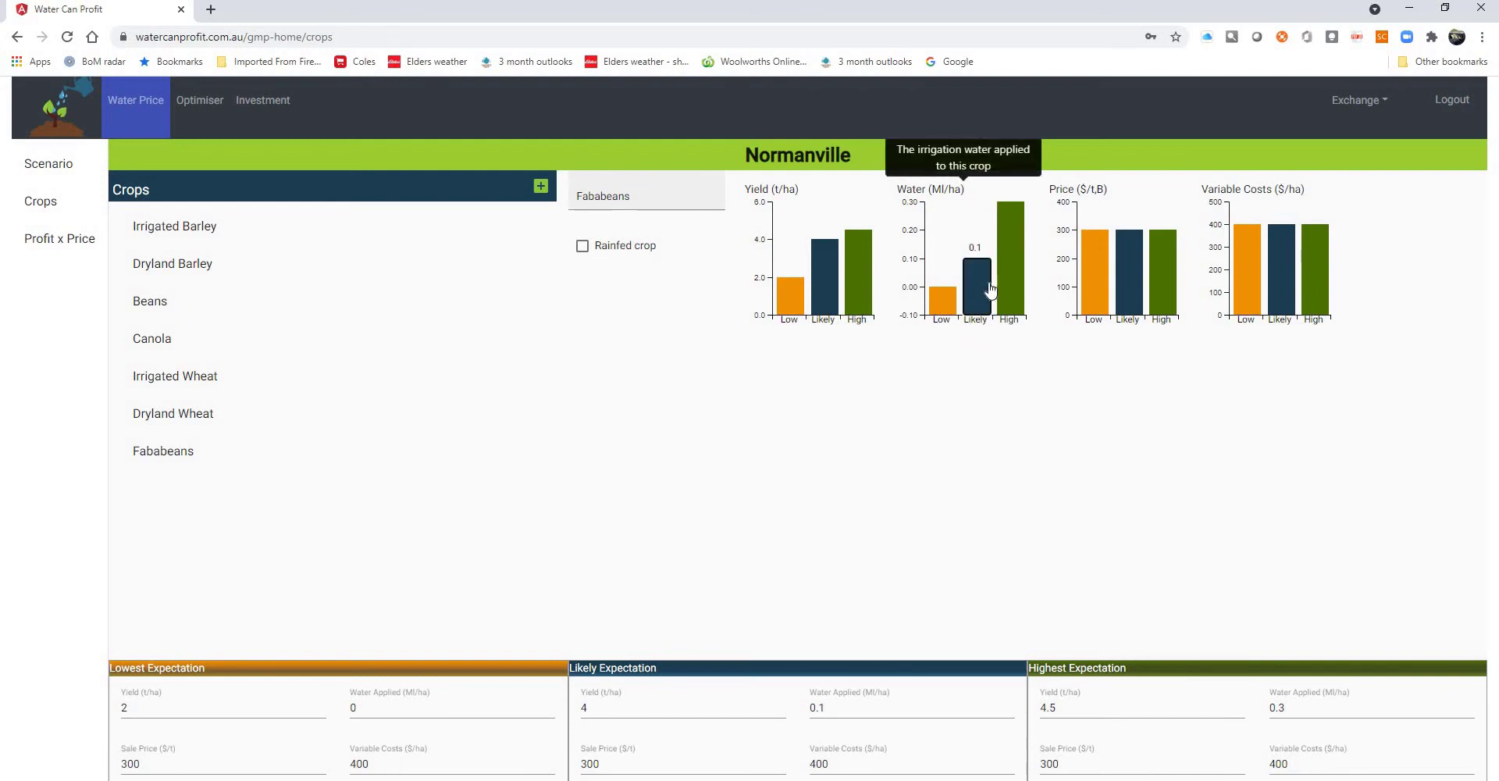
- Set the likely water applied to Fababeans to 2 Ml/ha
{"action": "left_click", "coordinate": [1007, 708]}
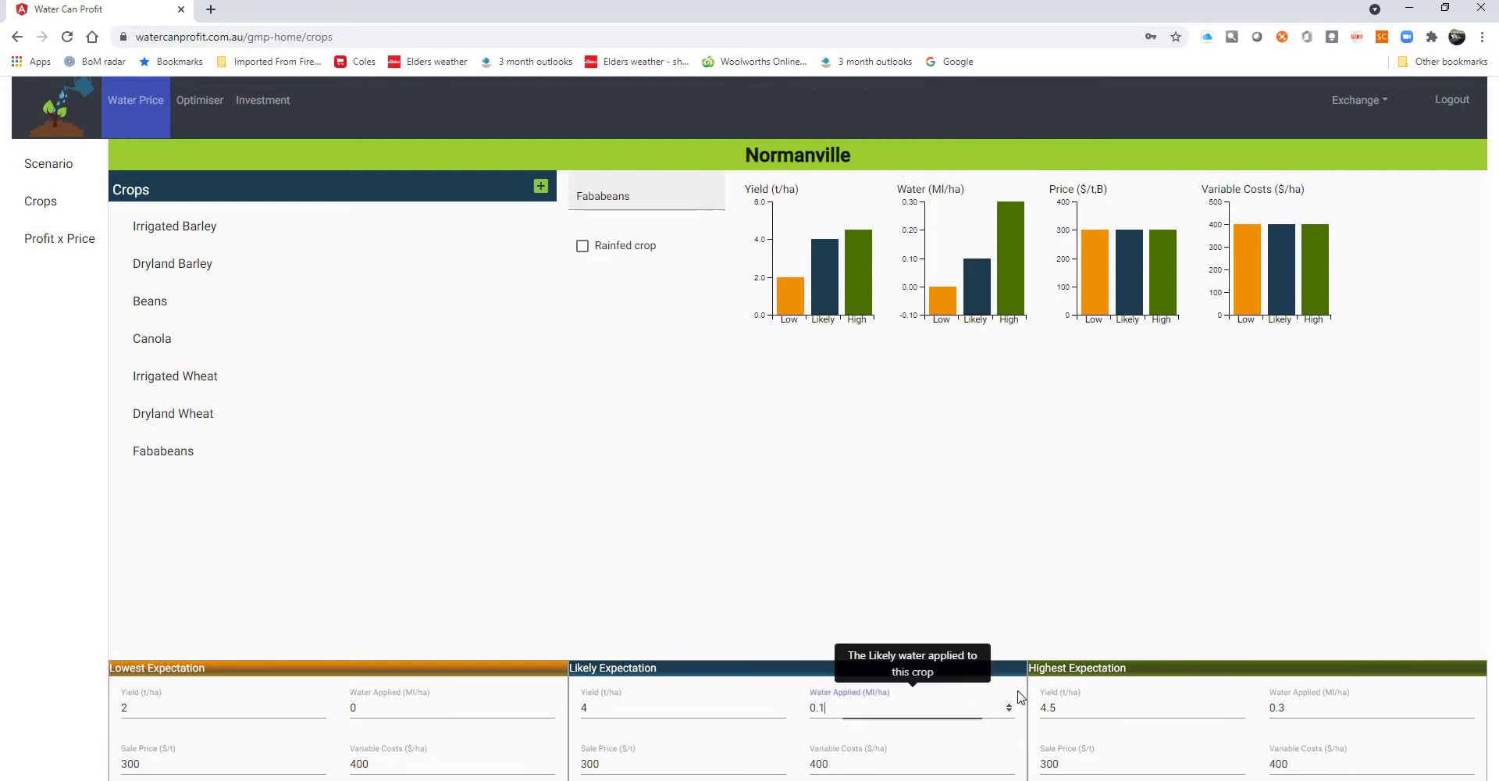
{"action": "left_click", "coordinate": [1008, 706]}
{"action": "left_click", "coordinate": [1009, 706]}
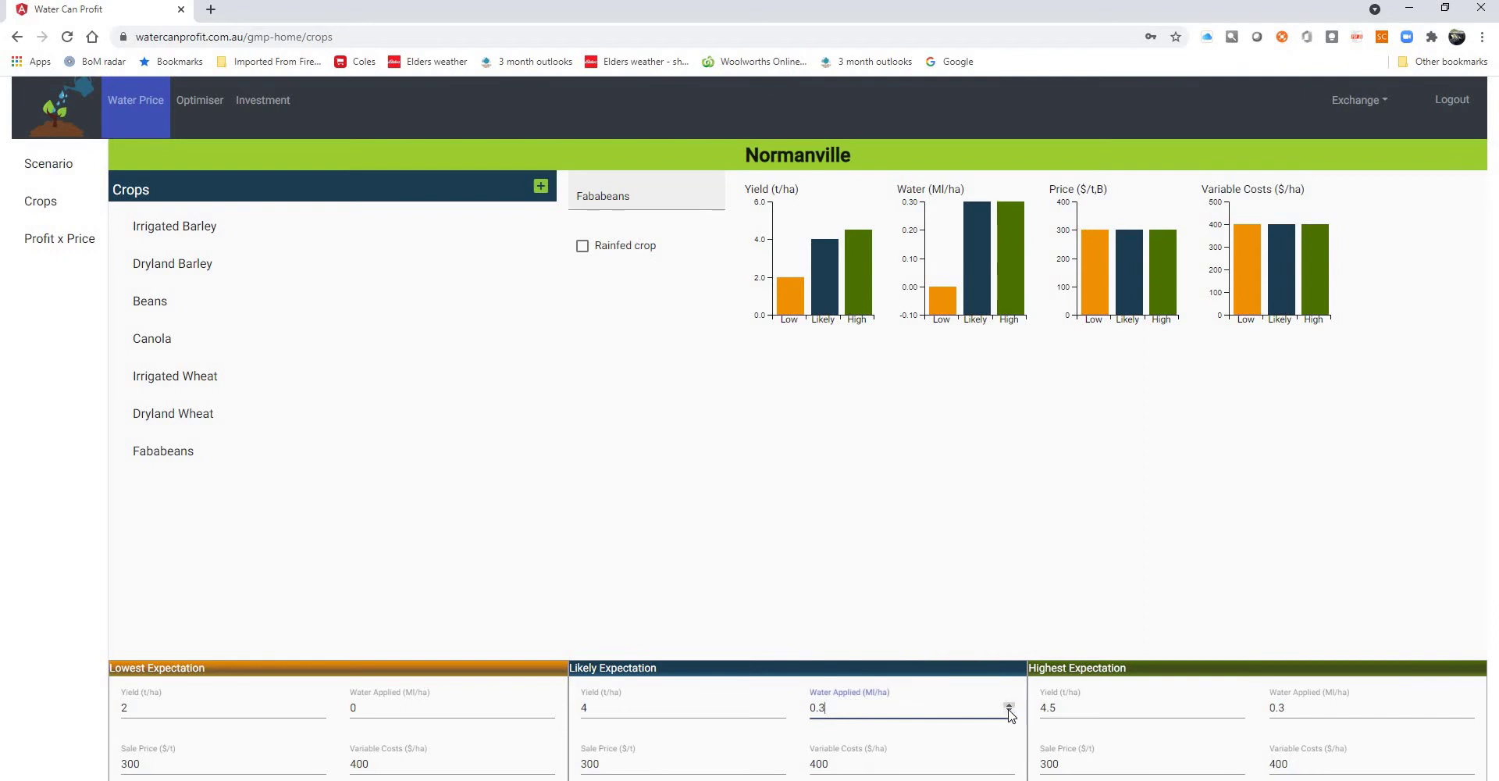
{"action": "key", "text": "BackSpace"}
{"action": "key", "text": "BackSpace"}
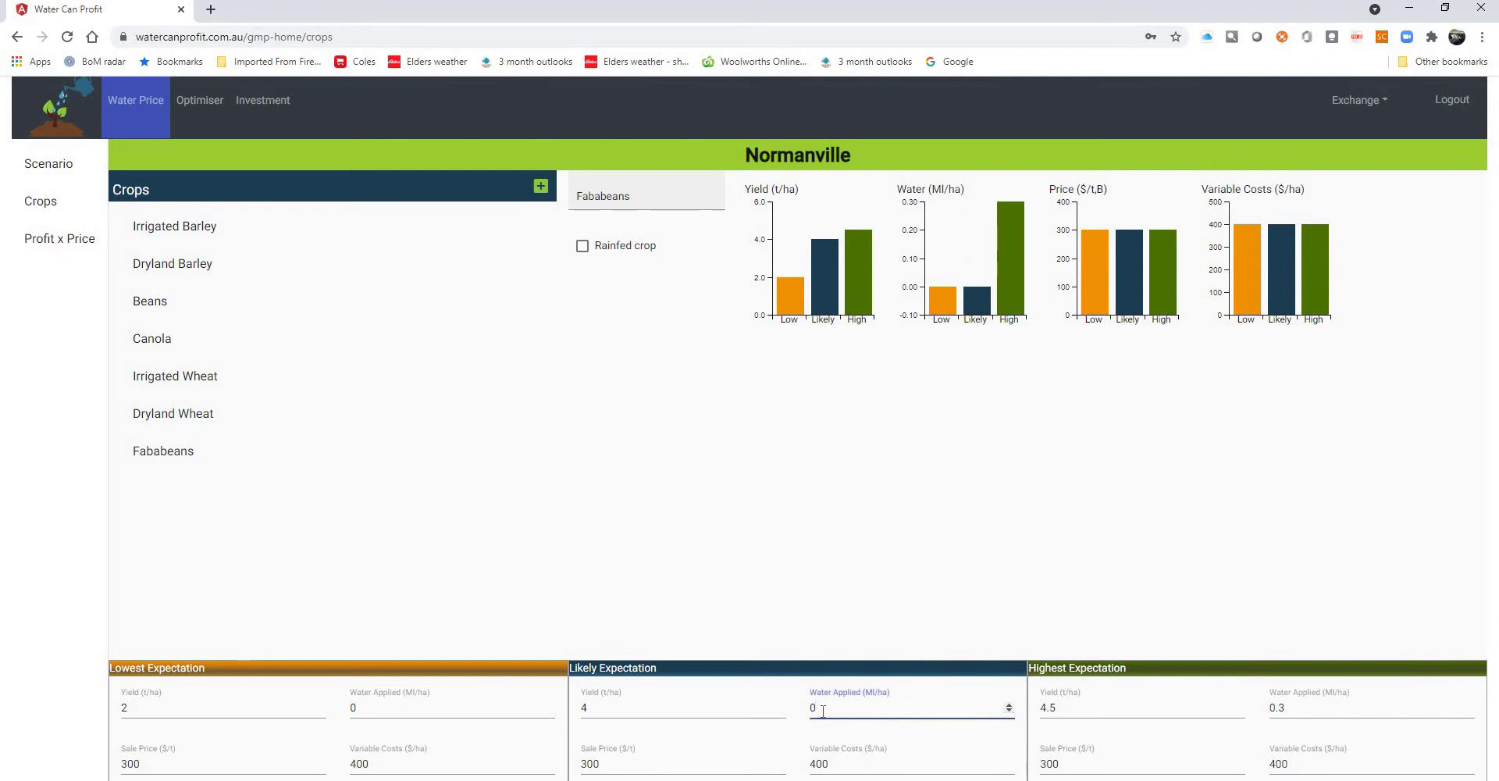
{"action": "key", "text": "BackSpace"}
{"action": "type", "text": "2"}
{"action": "left_click", "coordinate": [1038, 445]}
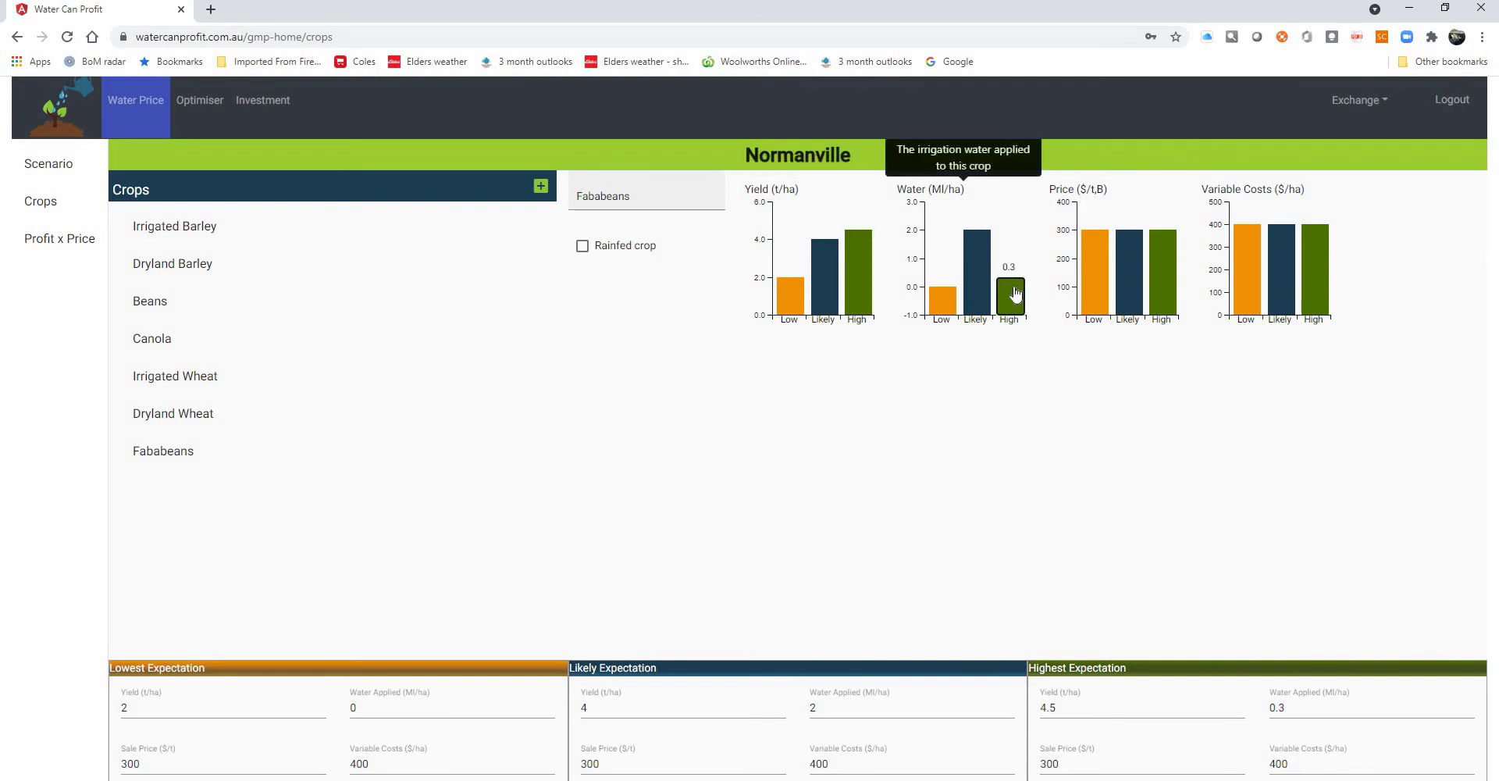
{"action": "left_click", "coordinate": [957, 292]}
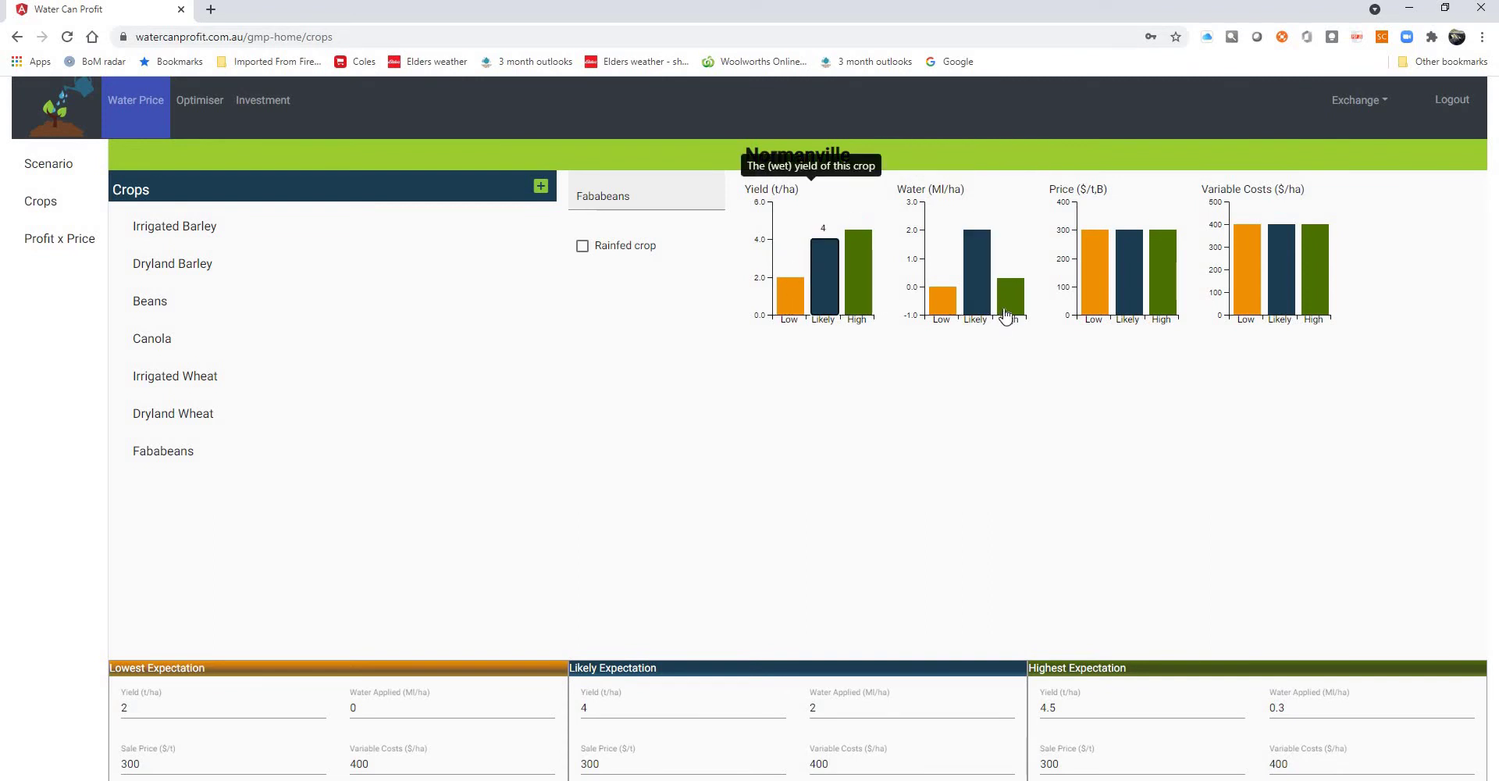
- Try raising the Fababeans irrigation water in the chart to 0.4 Ml/ha likely and 0.5 Ml/ha highest
{"action": "mouse_move", "coordinate": [1009, 305]}
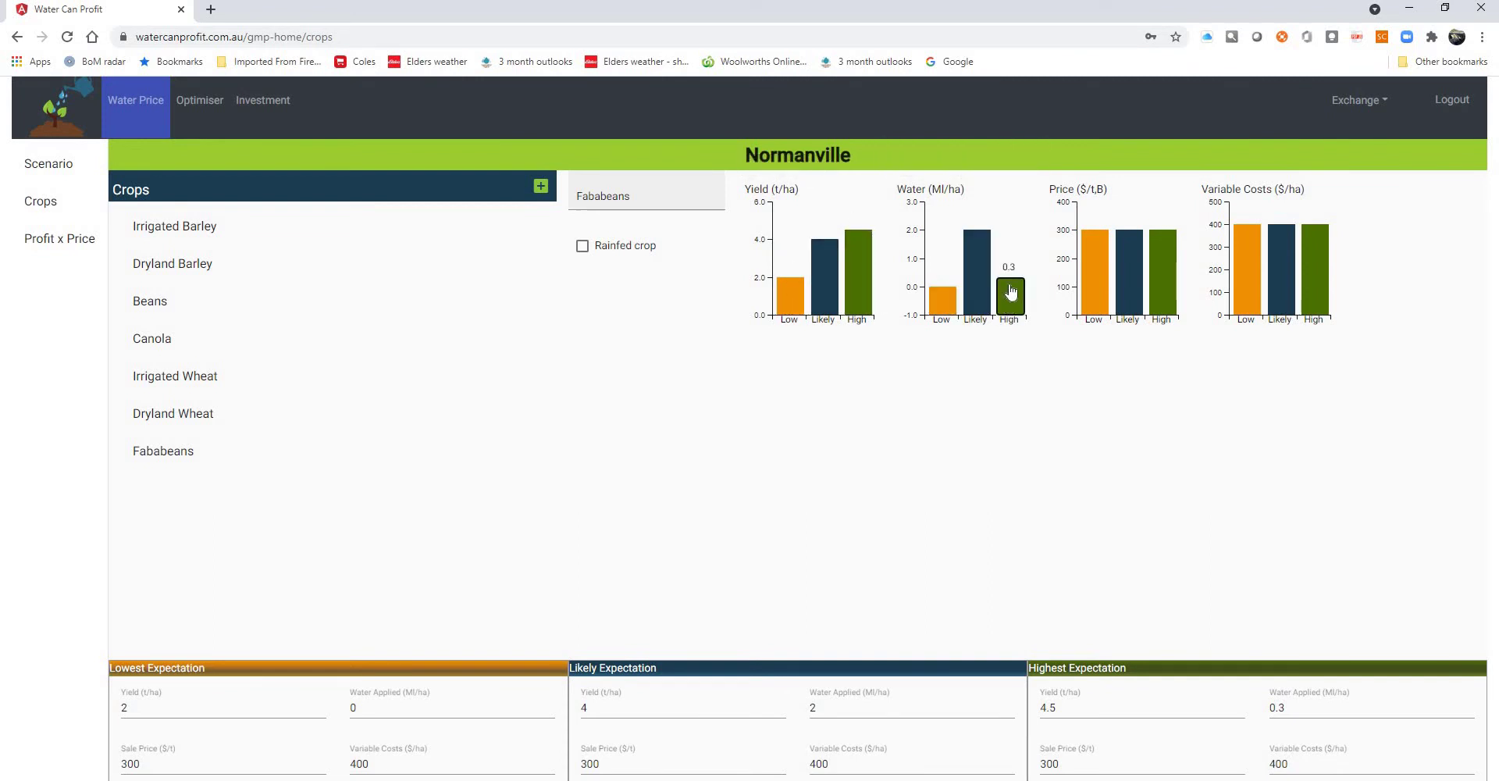
{"action": "mouse_move", "coordinate": [862, 298]}
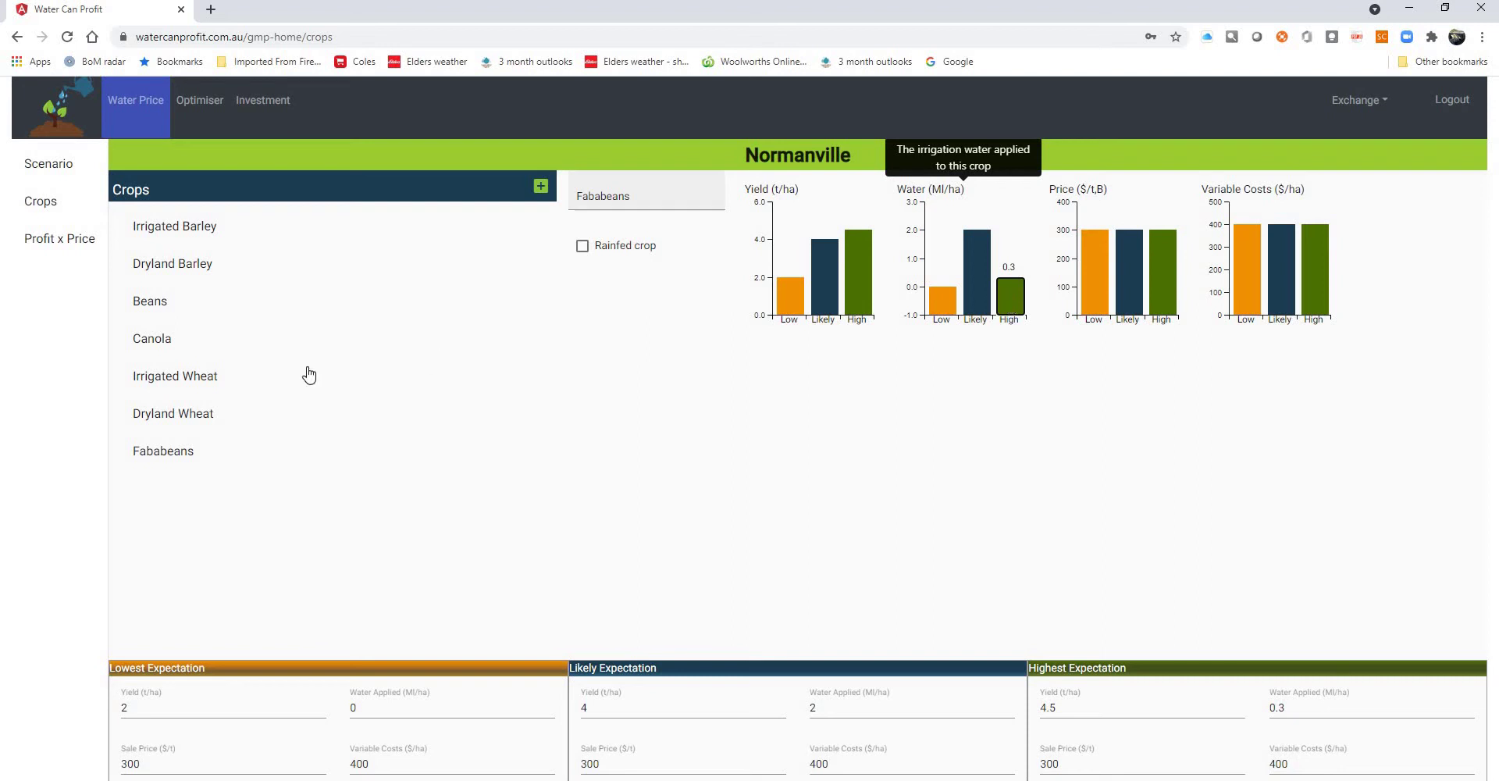
{"action": "left_click_drag", "start_coordinate": [1003, 293], "coordinate": [1025, 273]}
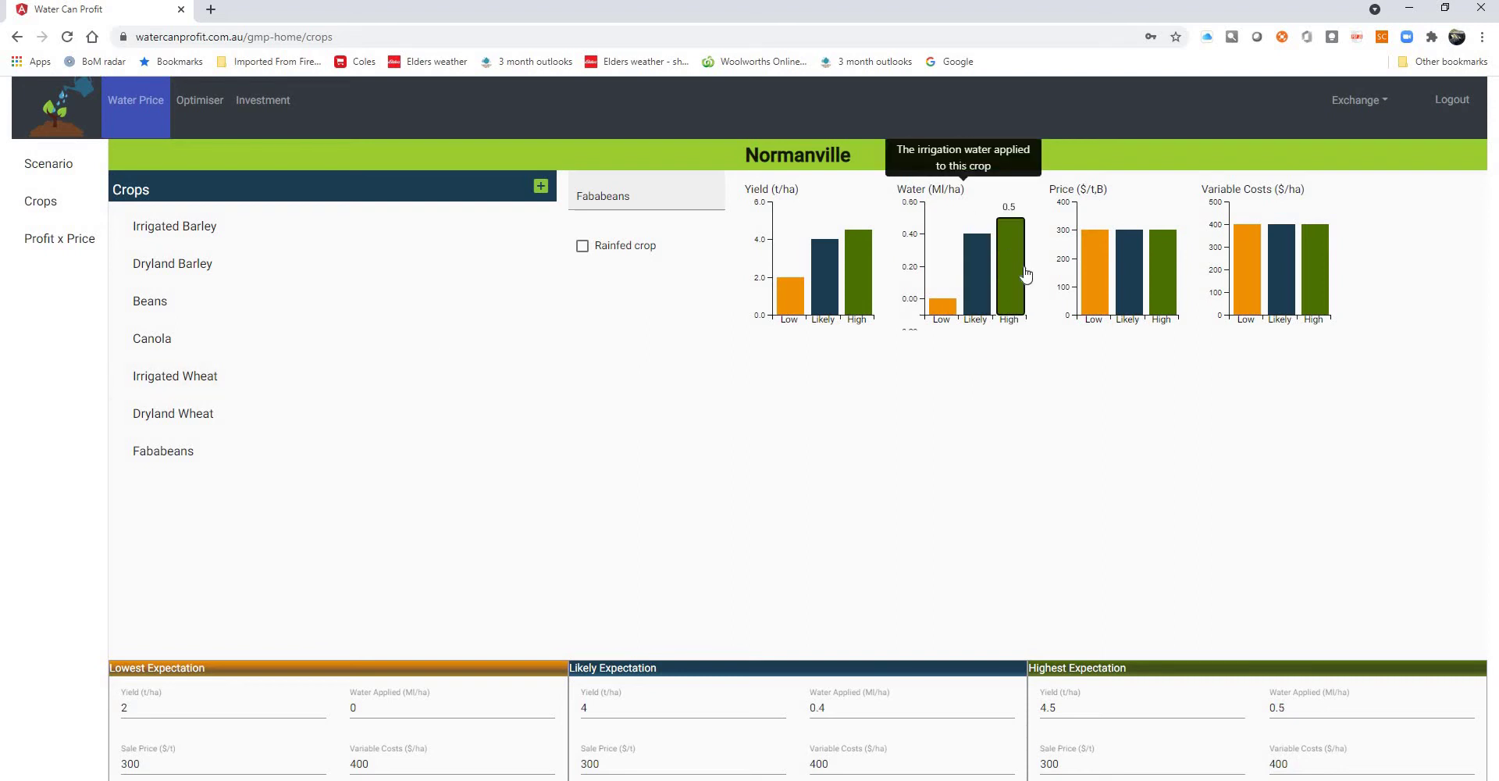
{"action": "left_click", "coordinate": [1310, 712]}
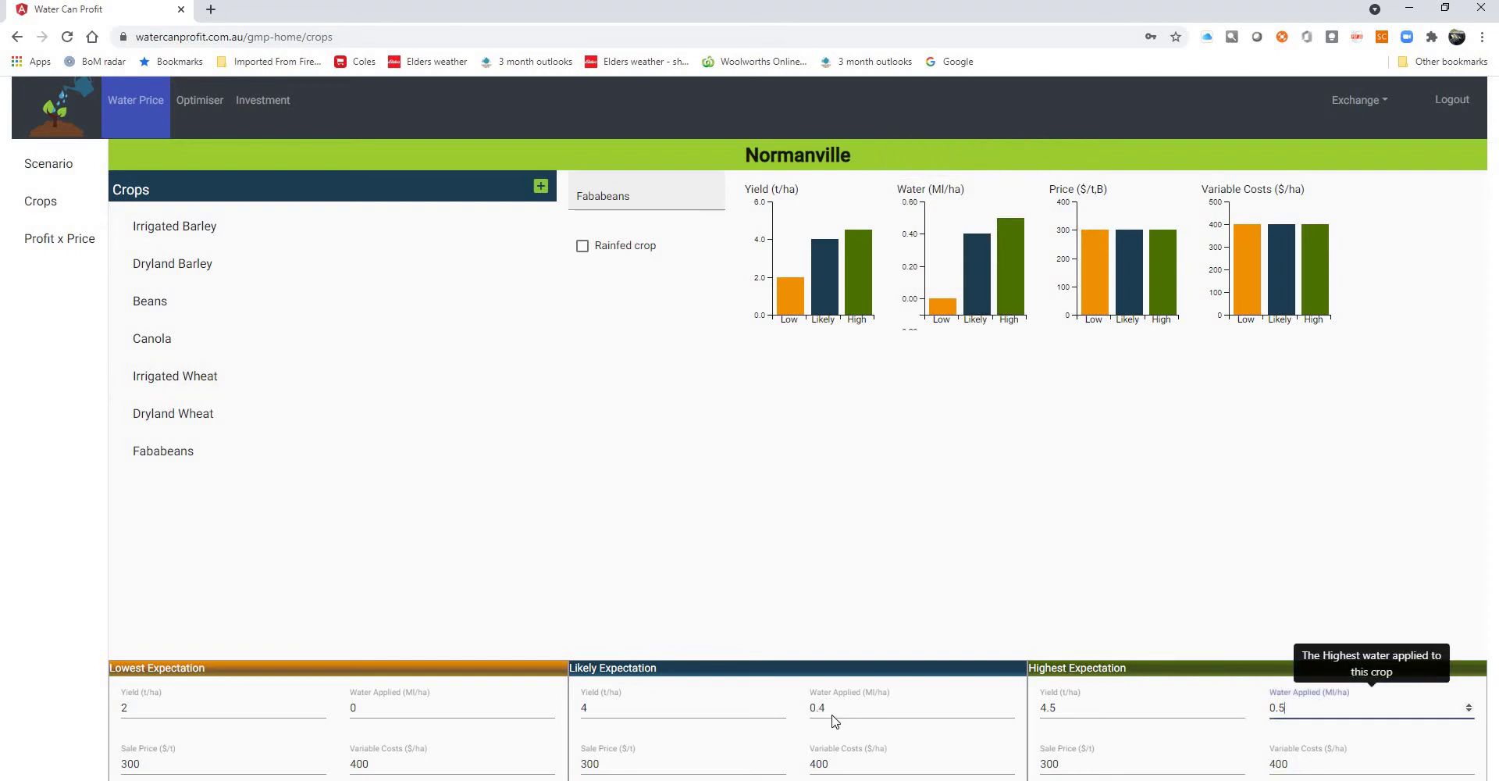
- Set the water applied to Fababeans to 2 Ml/ha likely and 3 Ml/ha highest, keeping the lowest at 0
{"action": "double_click", "coordinate": [794, 709]}
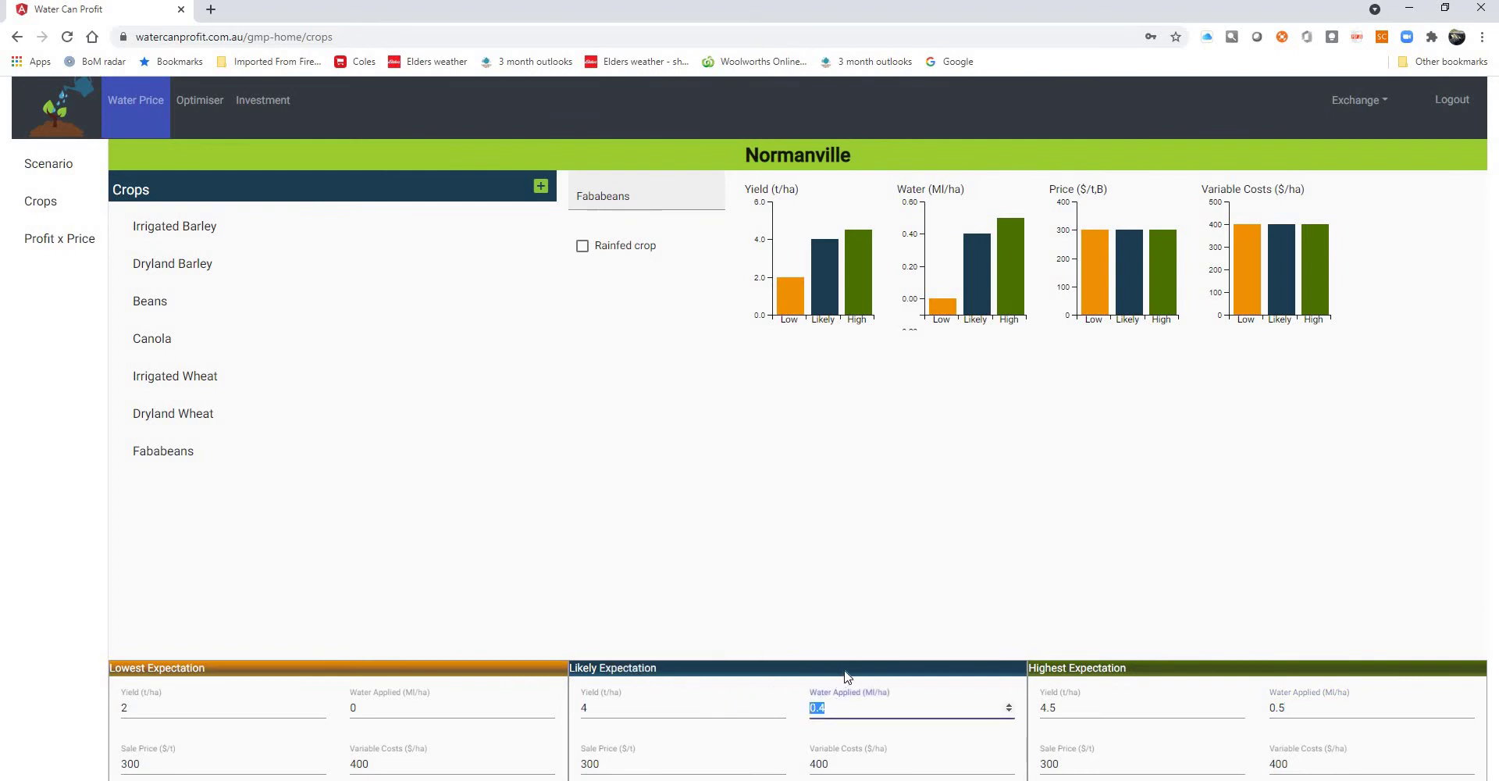
{"action": "type", "text": "2"}
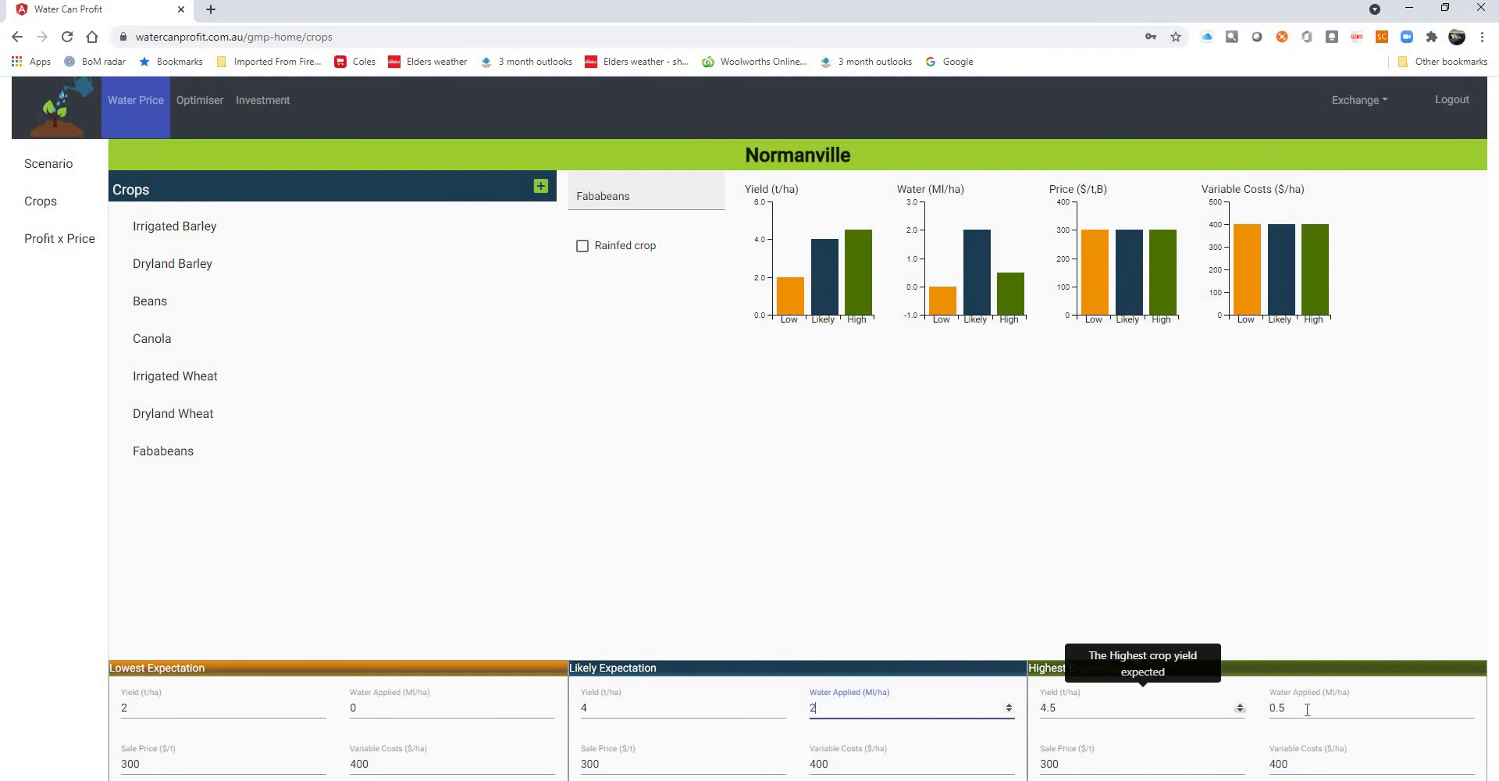
{"action": "double_click", "coordinate": [1264, 707]}
{"action": "type", "text": "3"}
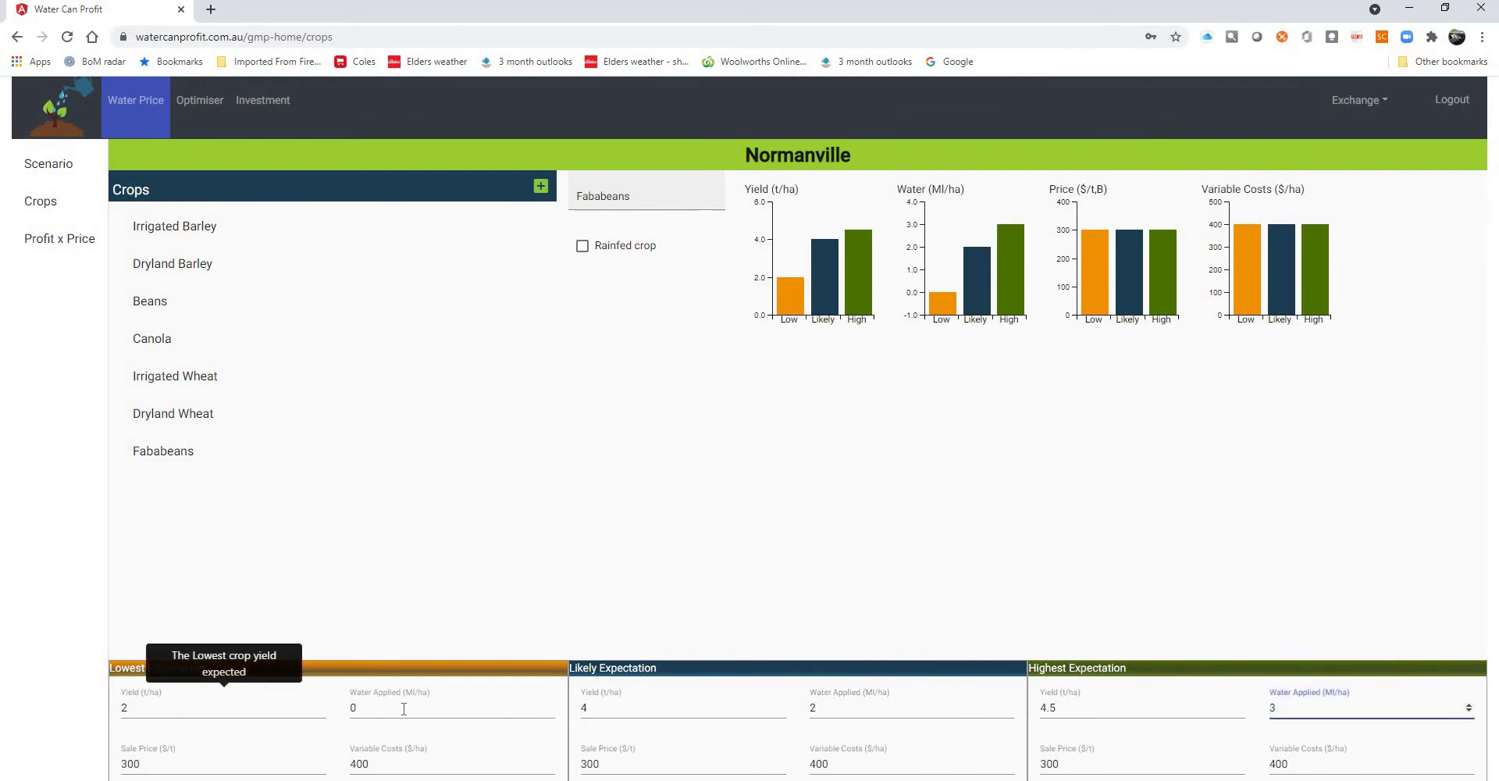
{"action": "left_click_drag", "start_coordinate": [345, 710], "coordinate": [393, 710]}
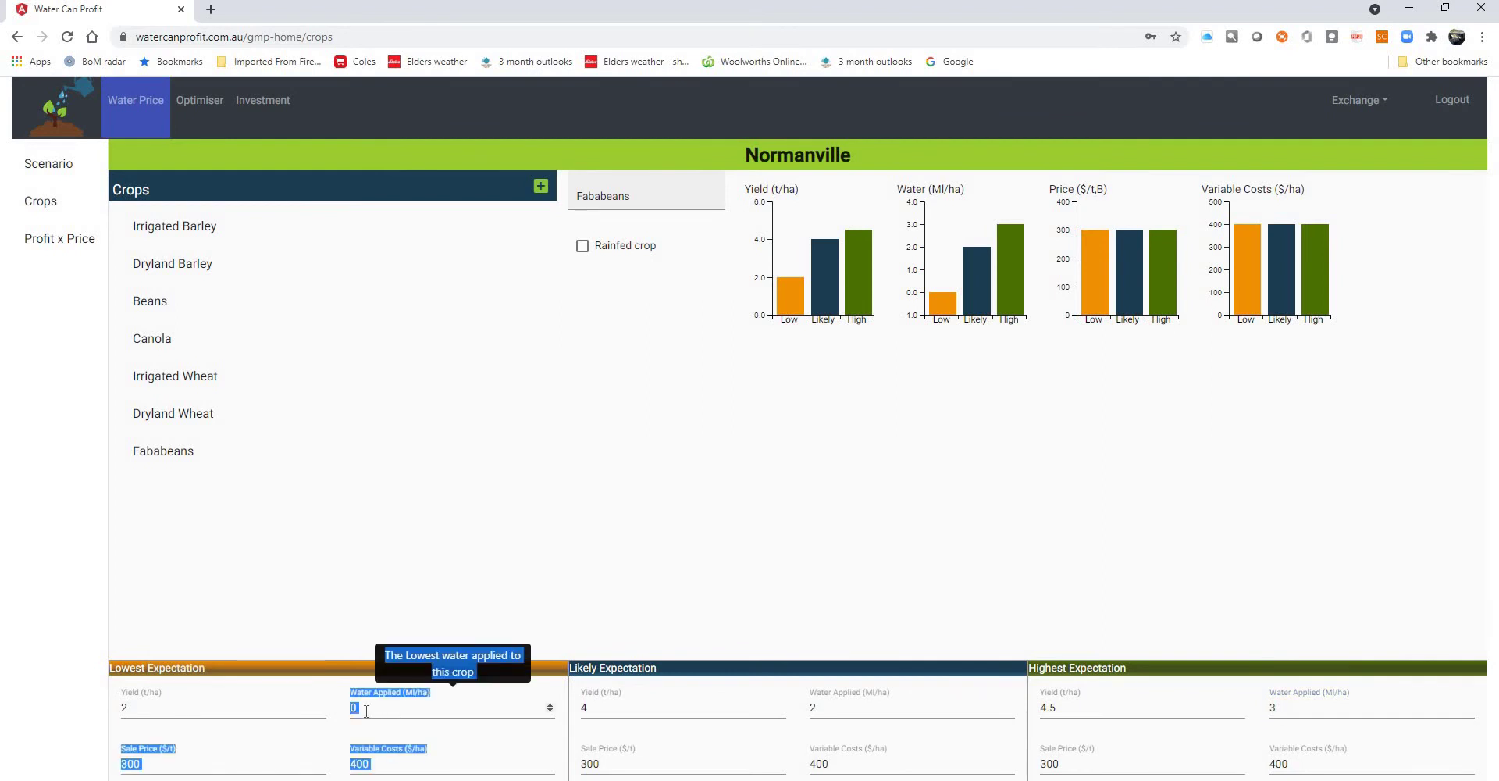
{"action": "left_click", "coordinate": [366, 710]}
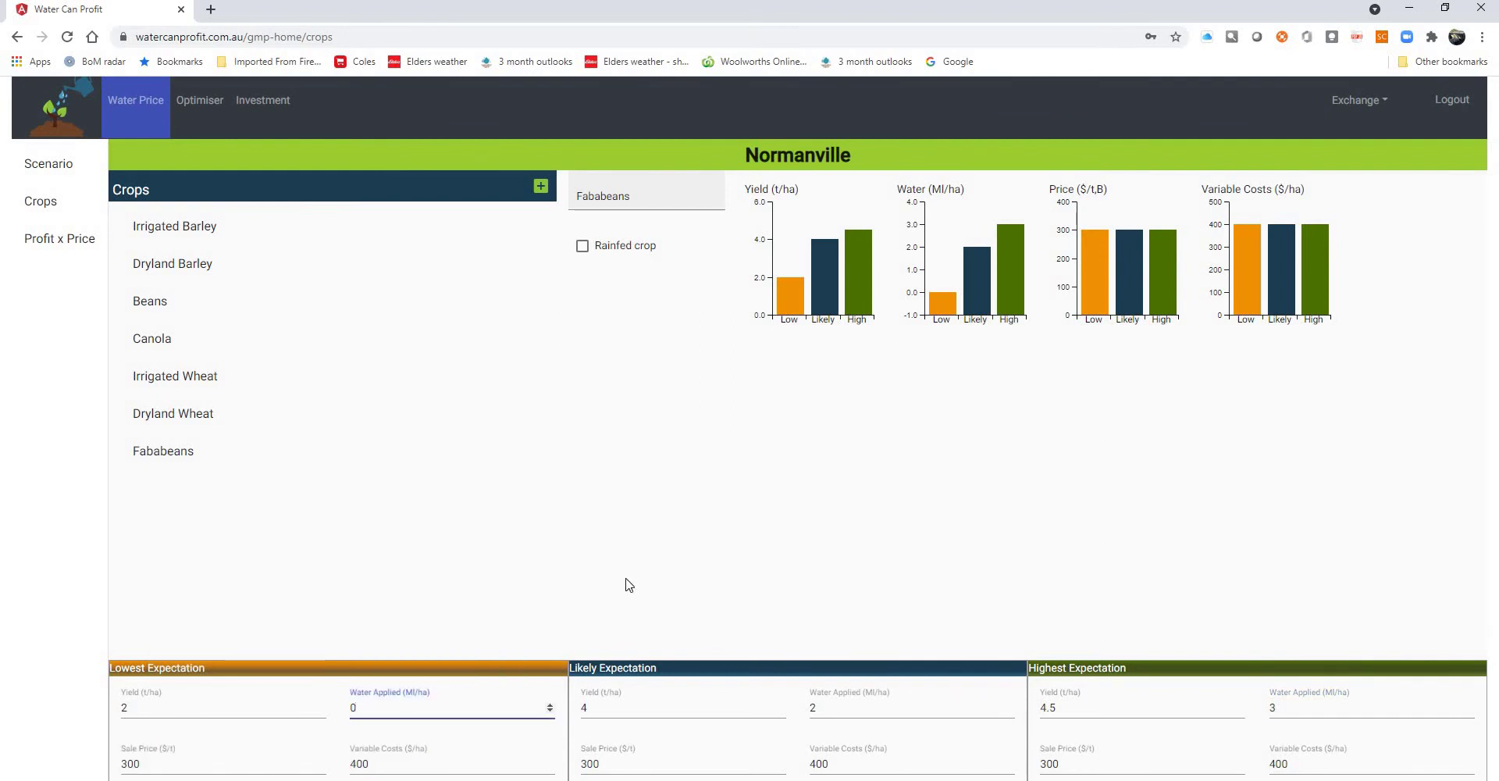
{"action": "left_click", "coordinate": [972, 274]}
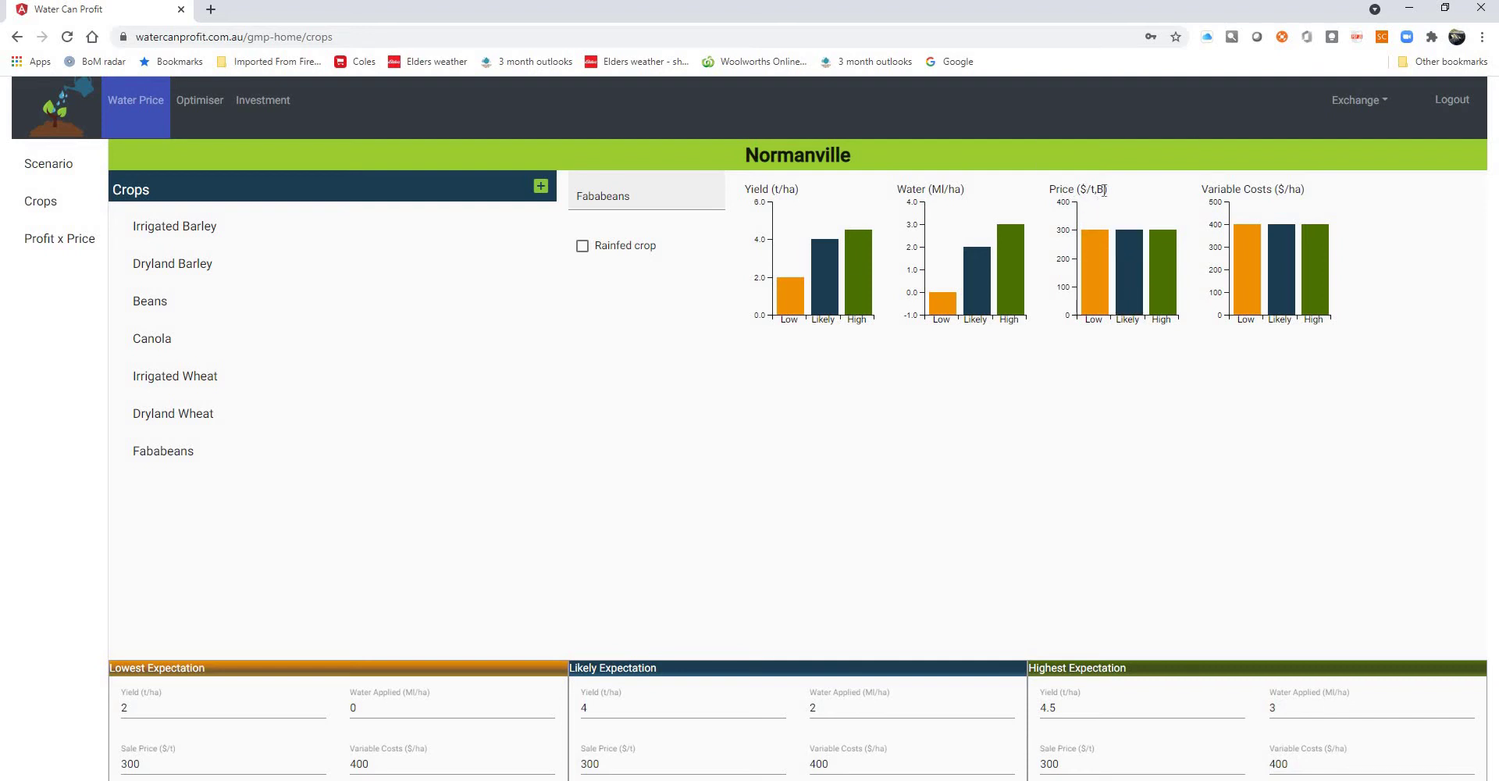
- Set the likely sale price of Fababeans to 500 $/t
{"action": "mouse_move", "coordinate": [1094, 263]}
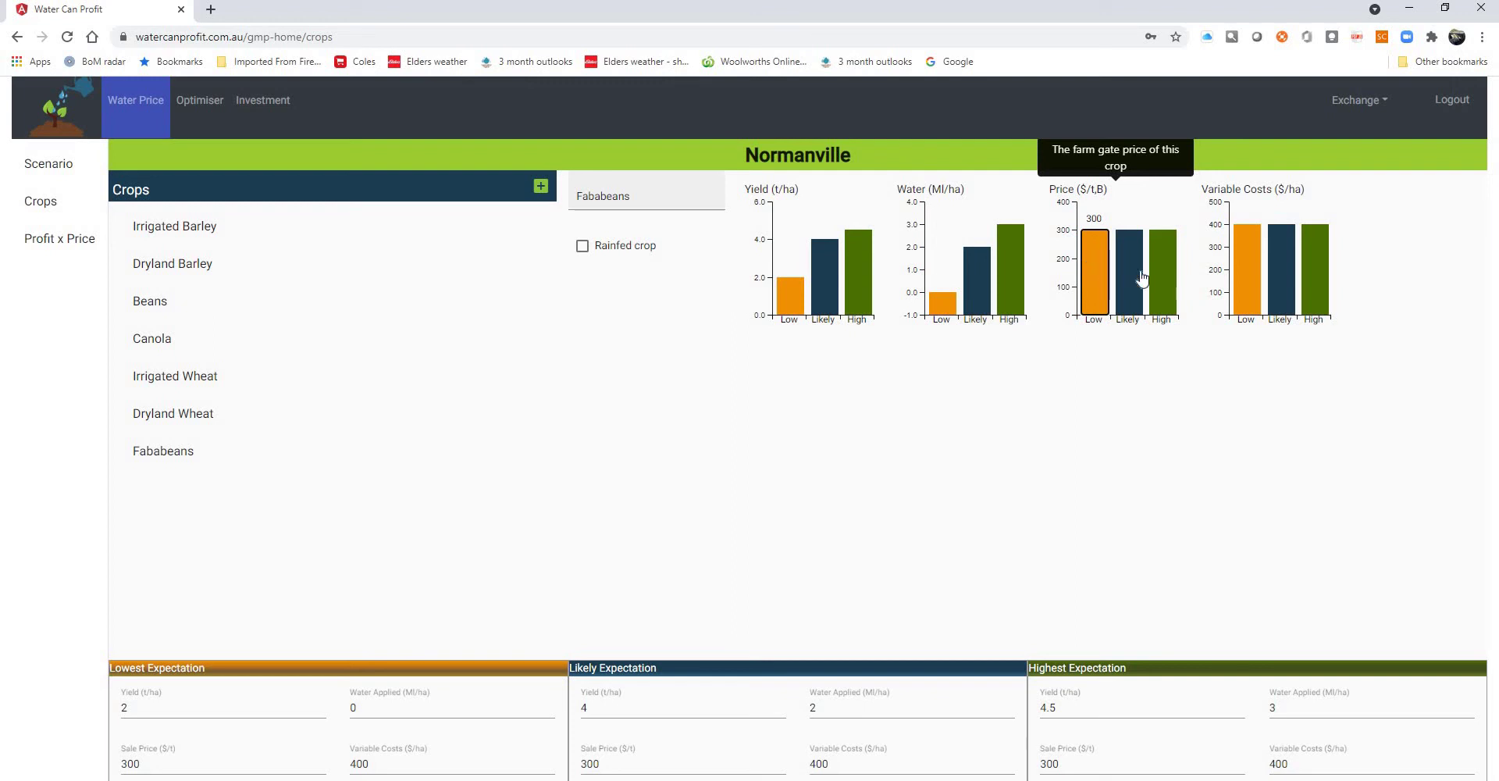
{"action": "left_click_drag", "start_coordinate": [1125, 259], "coordinate": [1125, 225]}
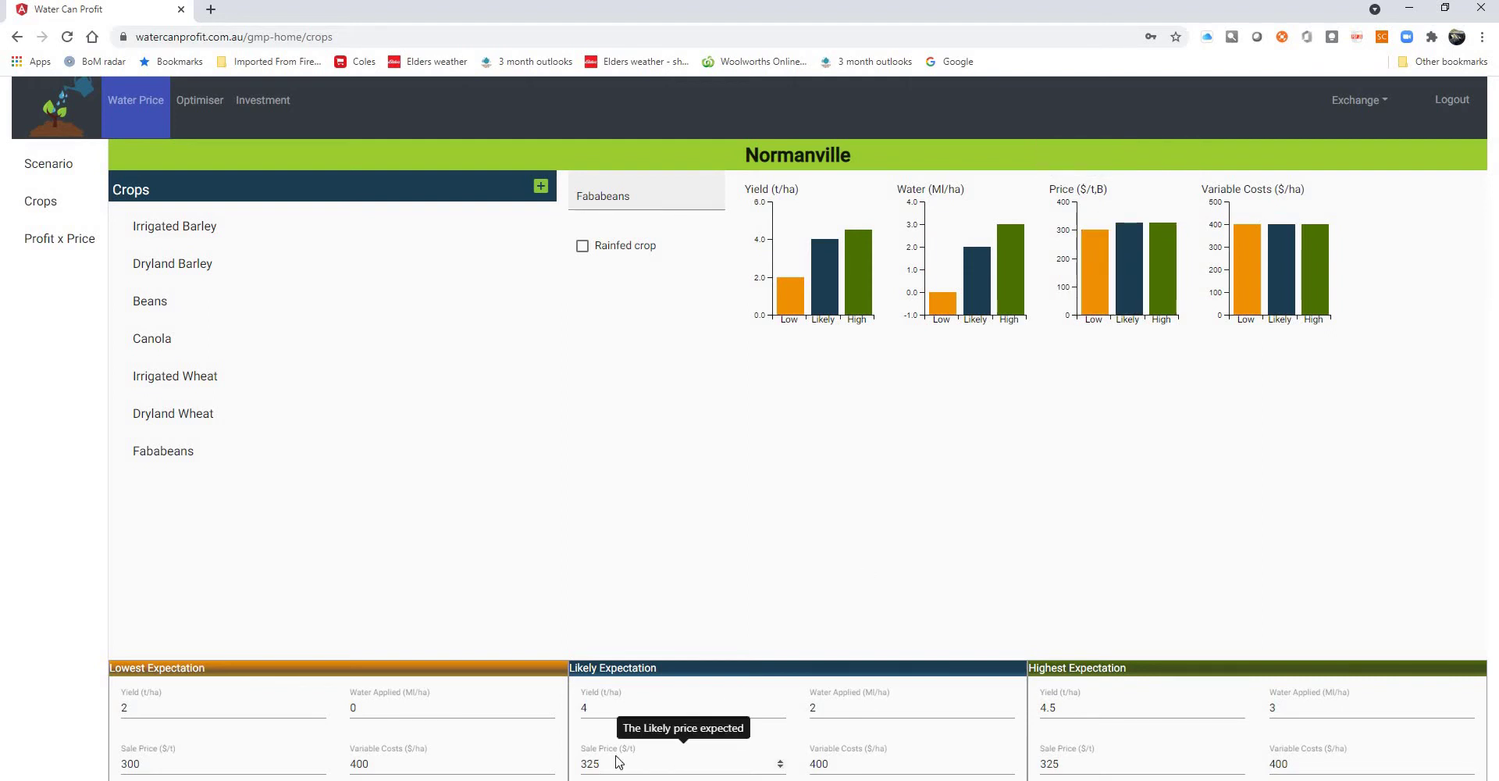
{"action": "double_click", "coordinate": [582, 764]}
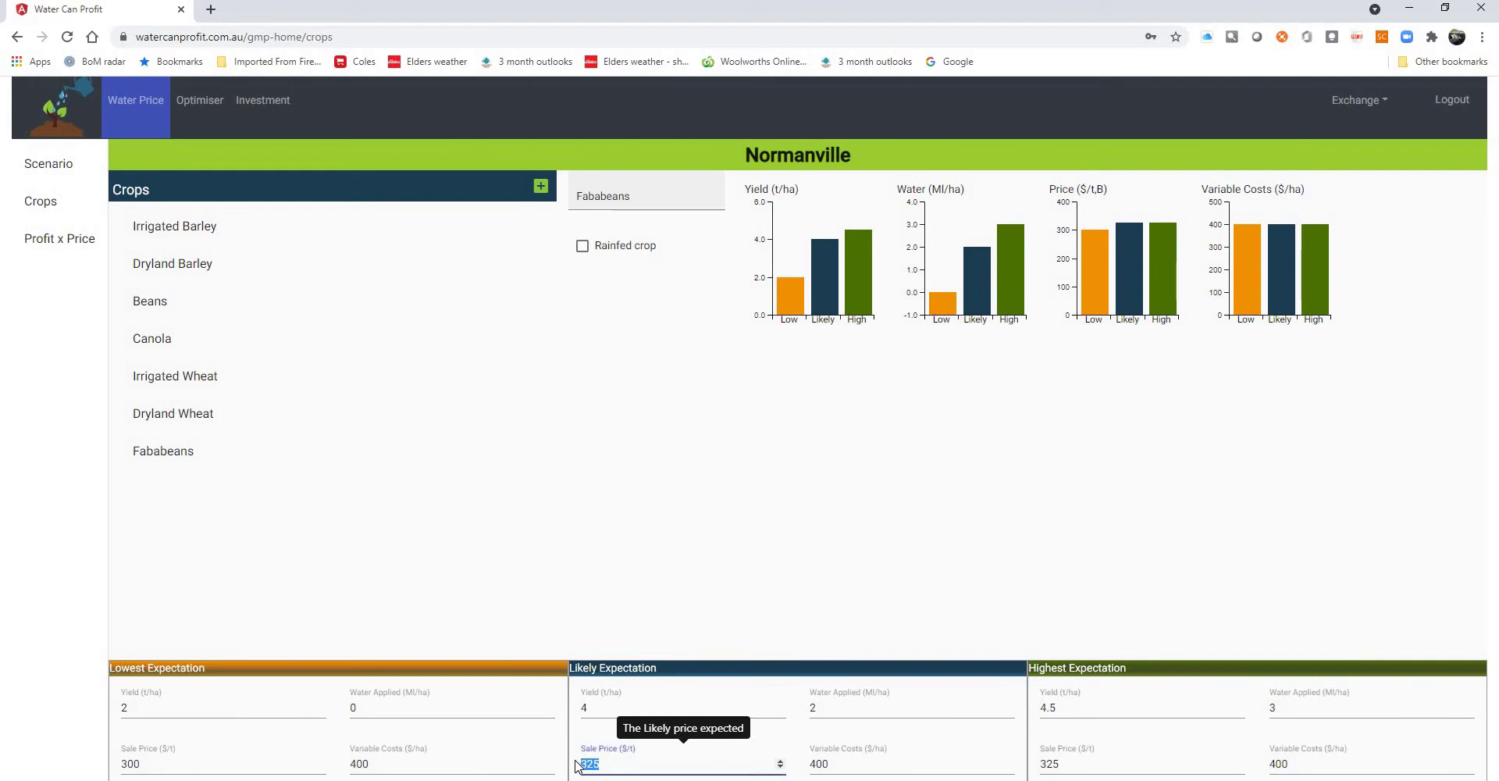
{"action": "type", "text": "500"}
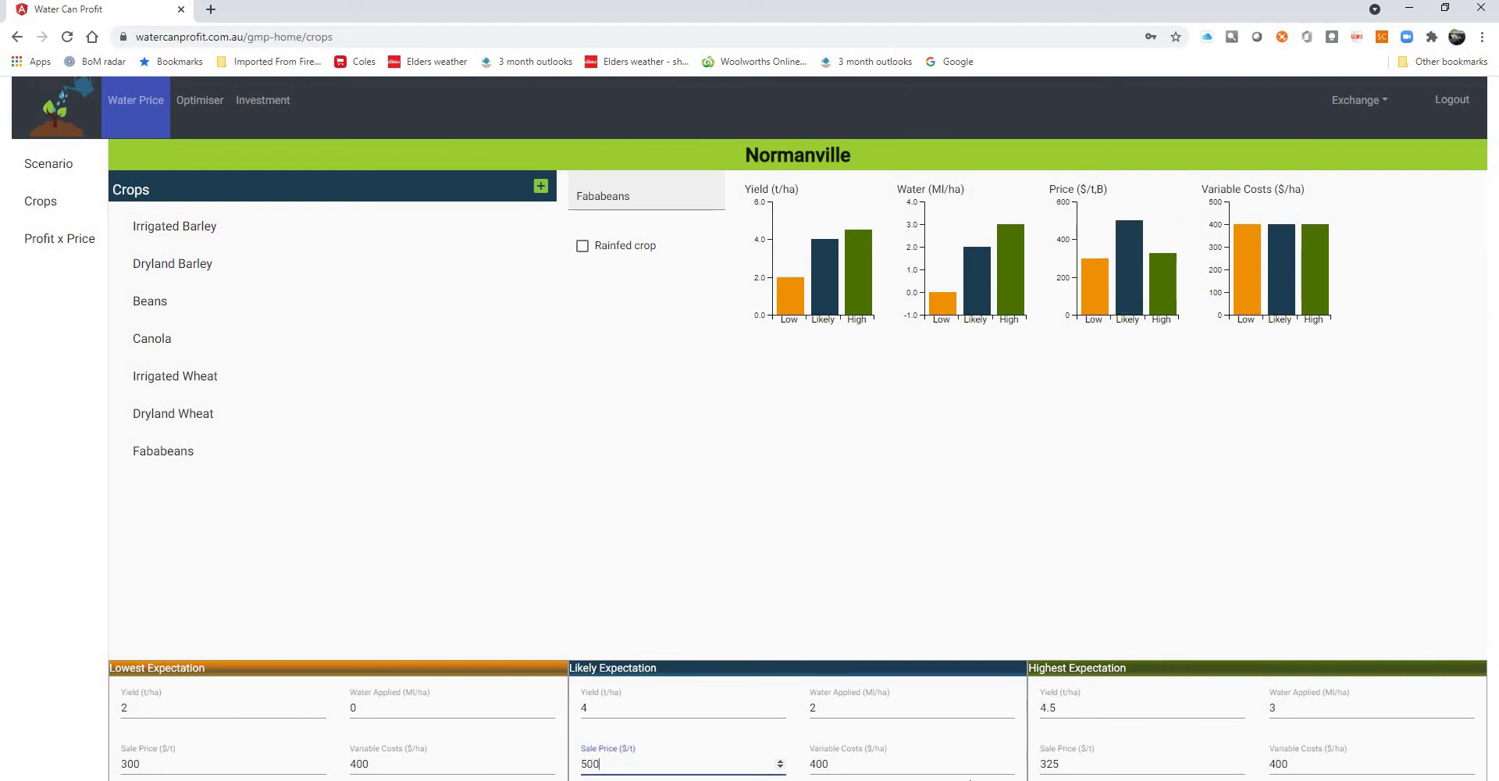
{"action": "double_click", "coordinate": [1272, 764]}
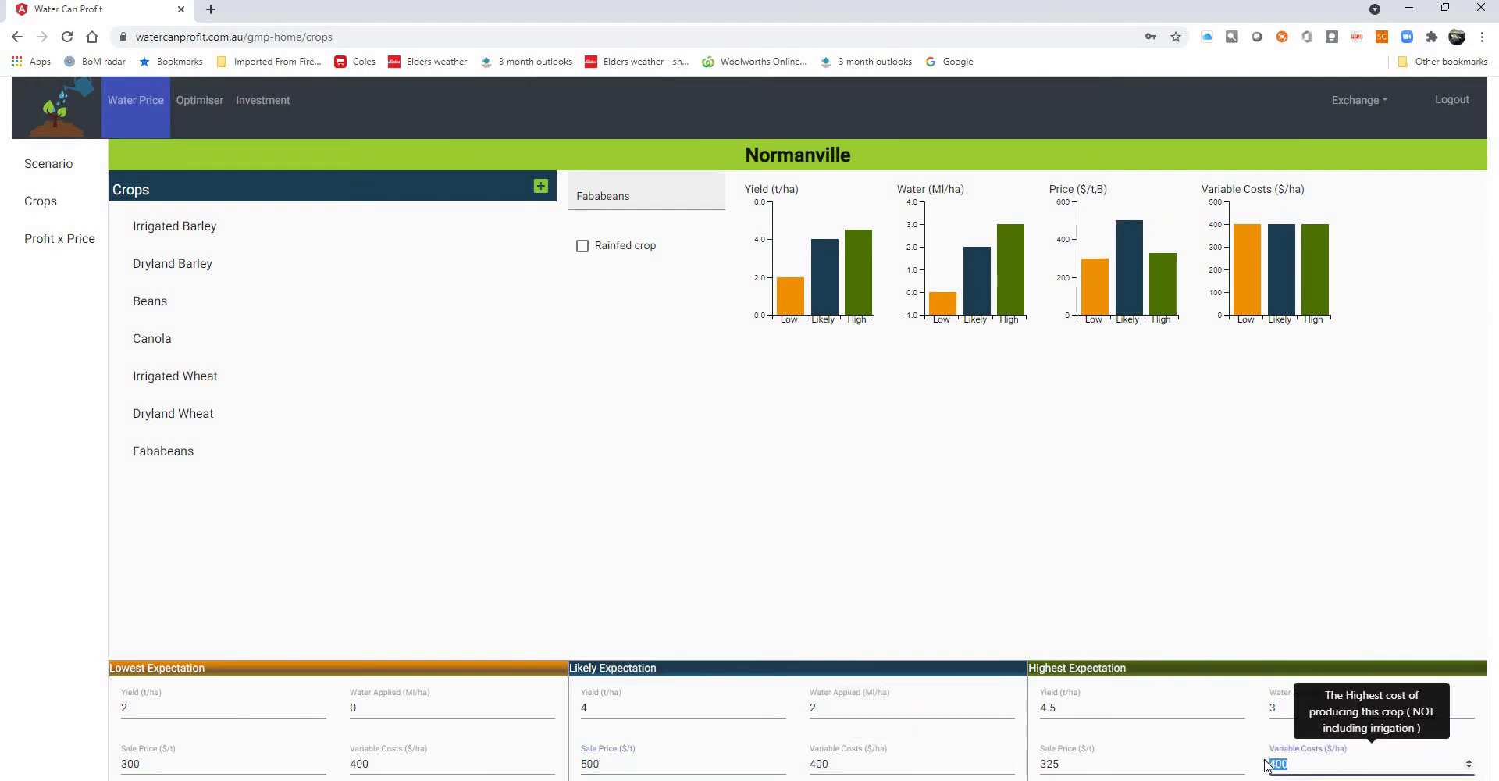
{"action": "type", "text": "600"}
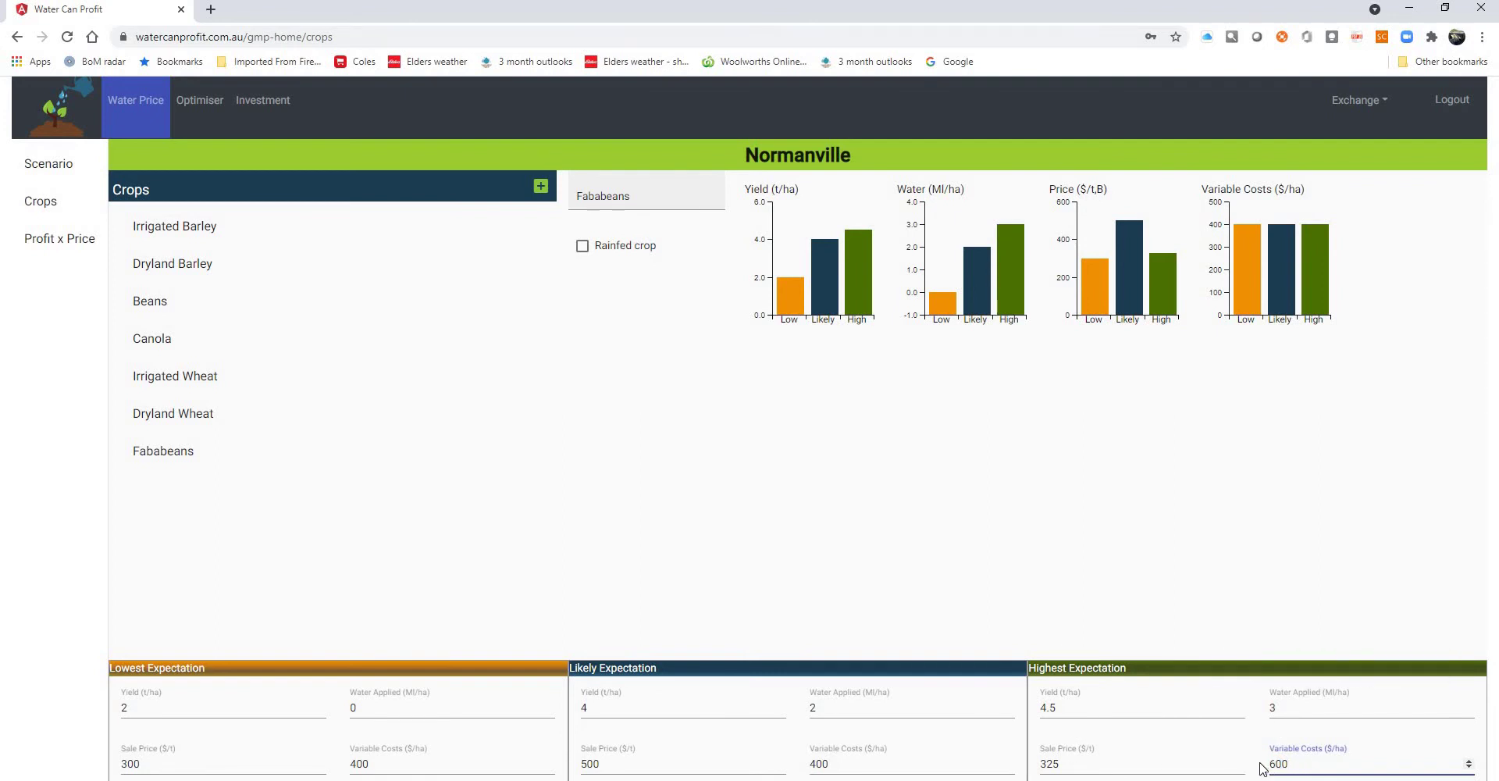
{"action": "type", "text": "4"}
- Set the highest sale price of Fababeans to 600 $/t
{"action": "double_click", "coordinate": [1037, 764]}
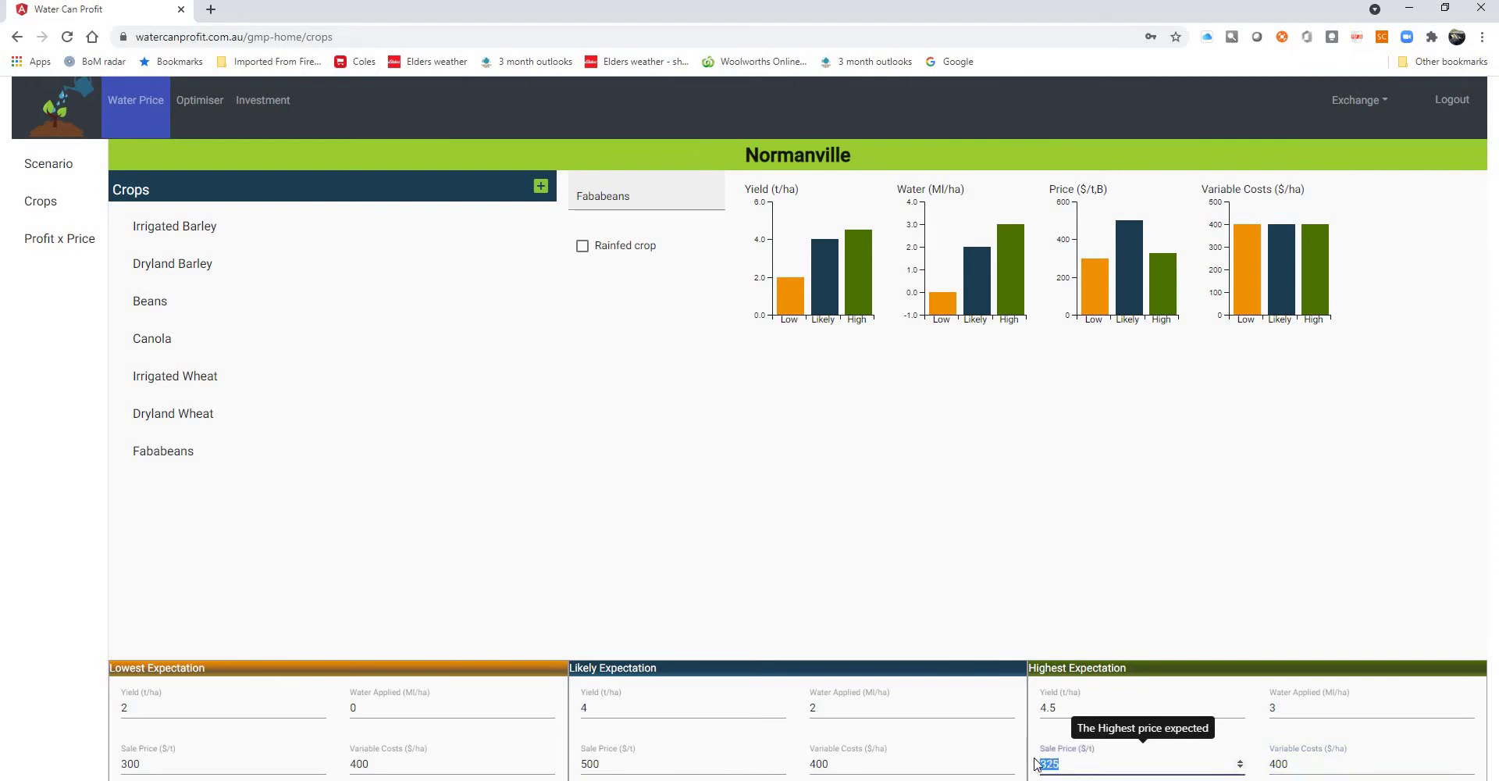
{"action": "type", "text": "600"}
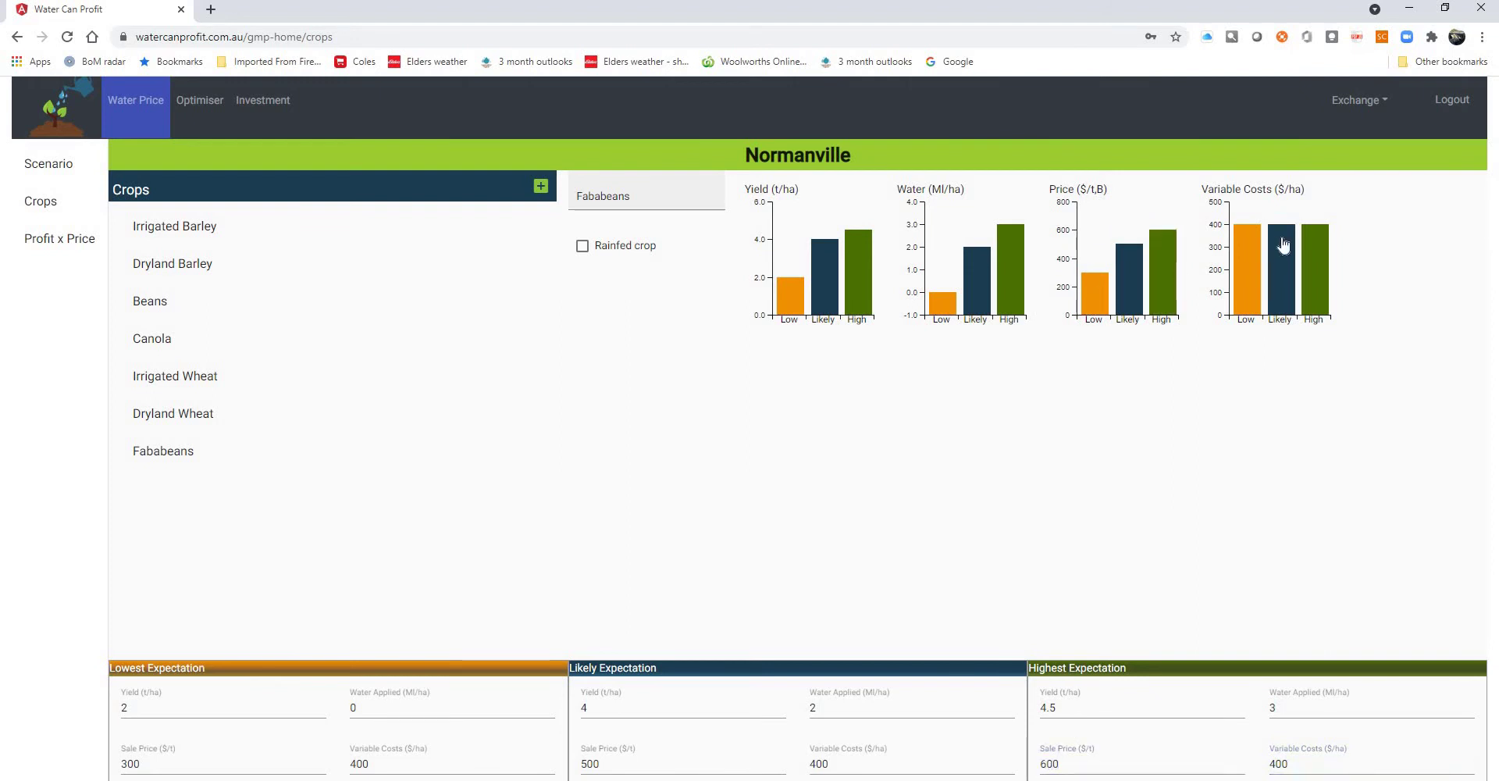
- Enter Fababeans variable costs of 300 $/ha lowest, 500 $/ha likely and 600 $/ha highest
{"action": "mouse_move", "coordinate": [1241, 271]}
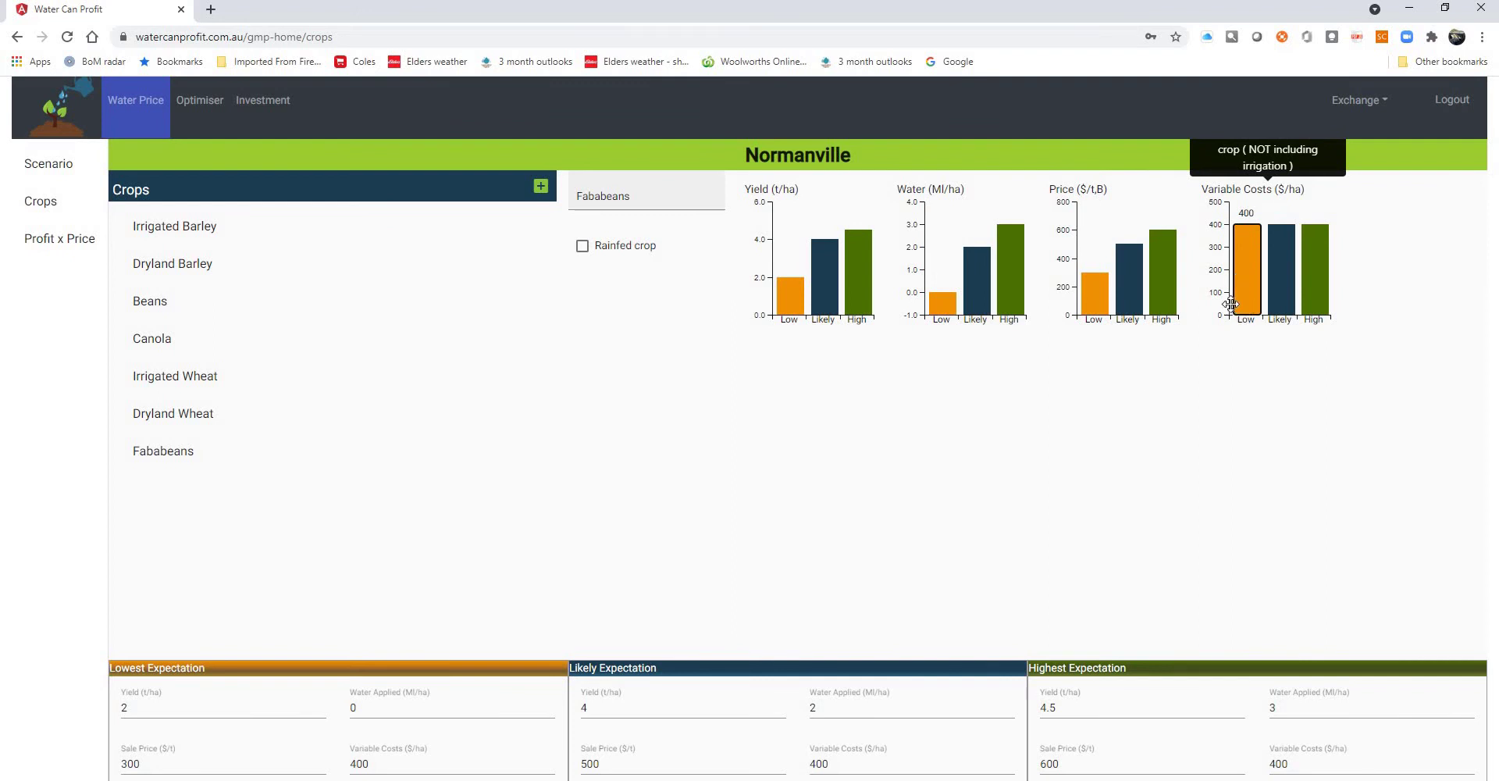
{"action": "mouse_move", "coordinate": [1290, 291]}
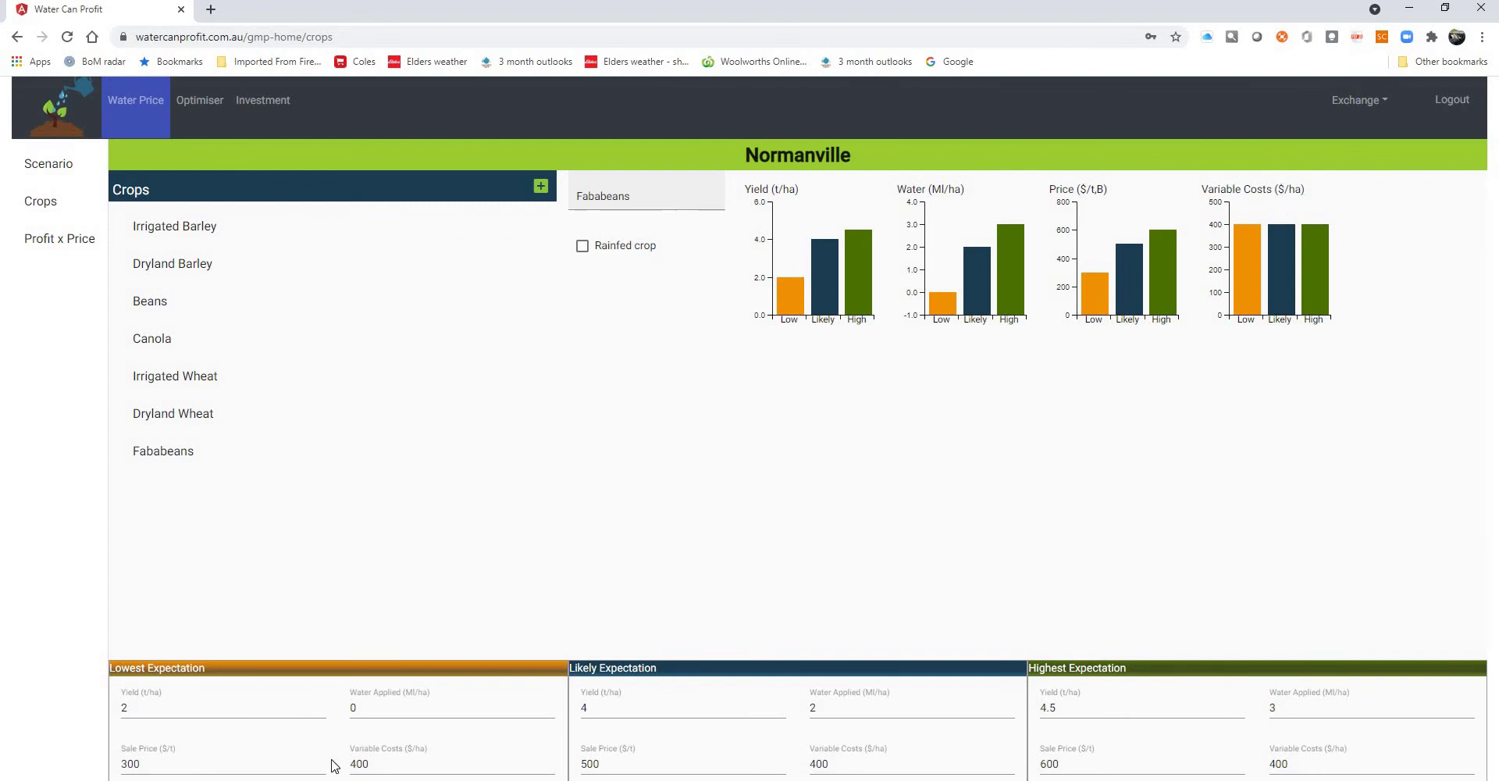
{"action": "double_click", "coordinate": [394, 763]}
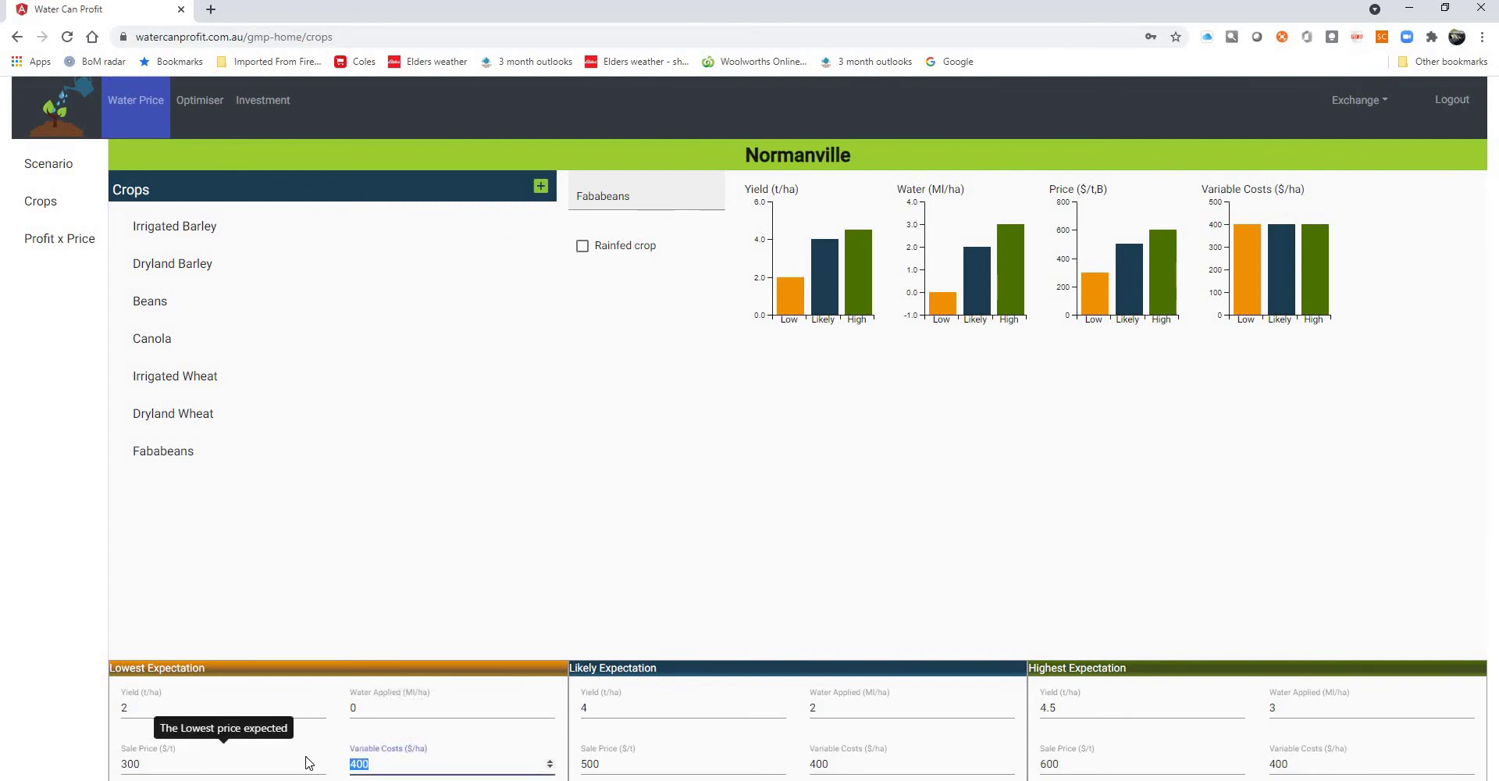
{"action": "type", "text": "300"}
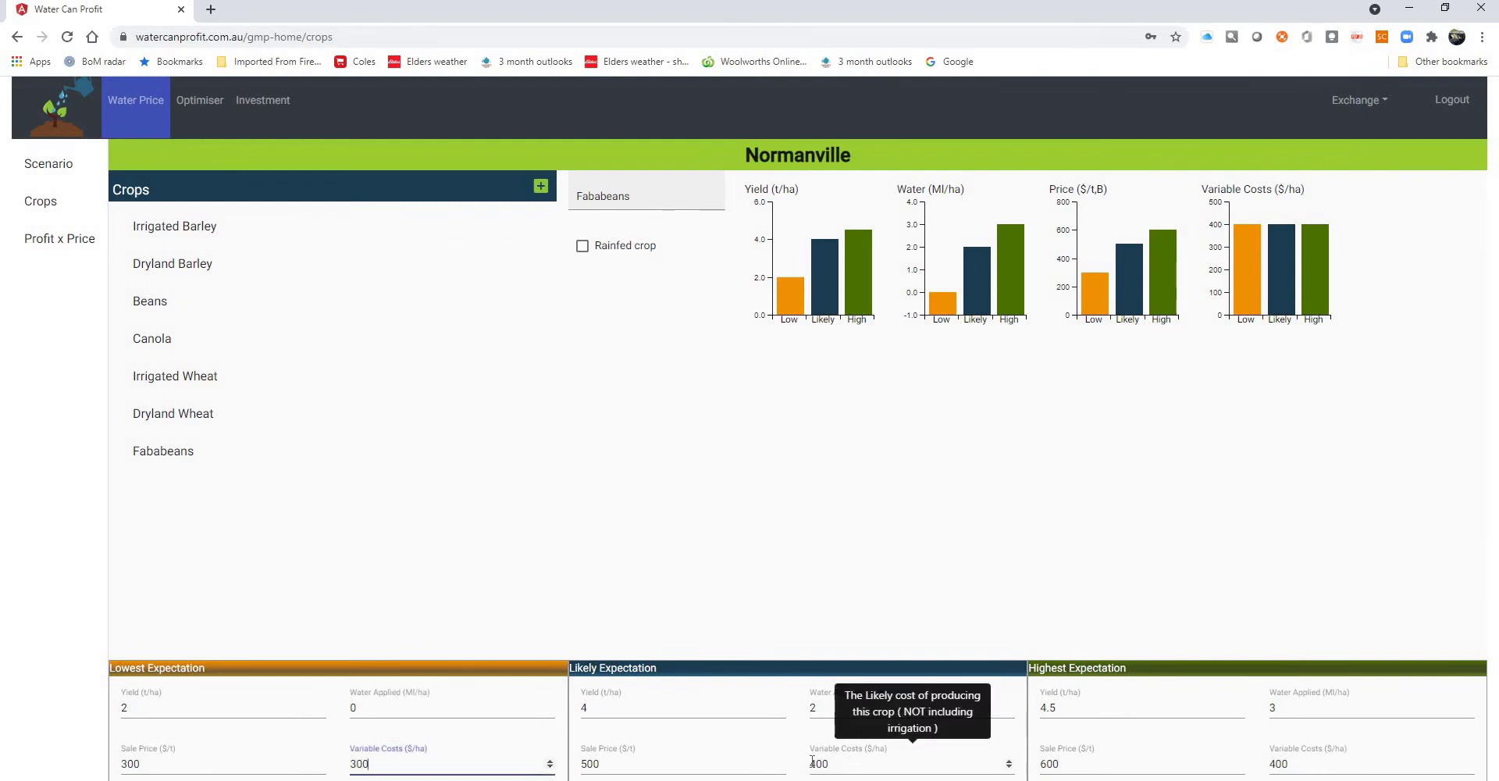
{"action": "double_click", "coordinate": [818, 764]}
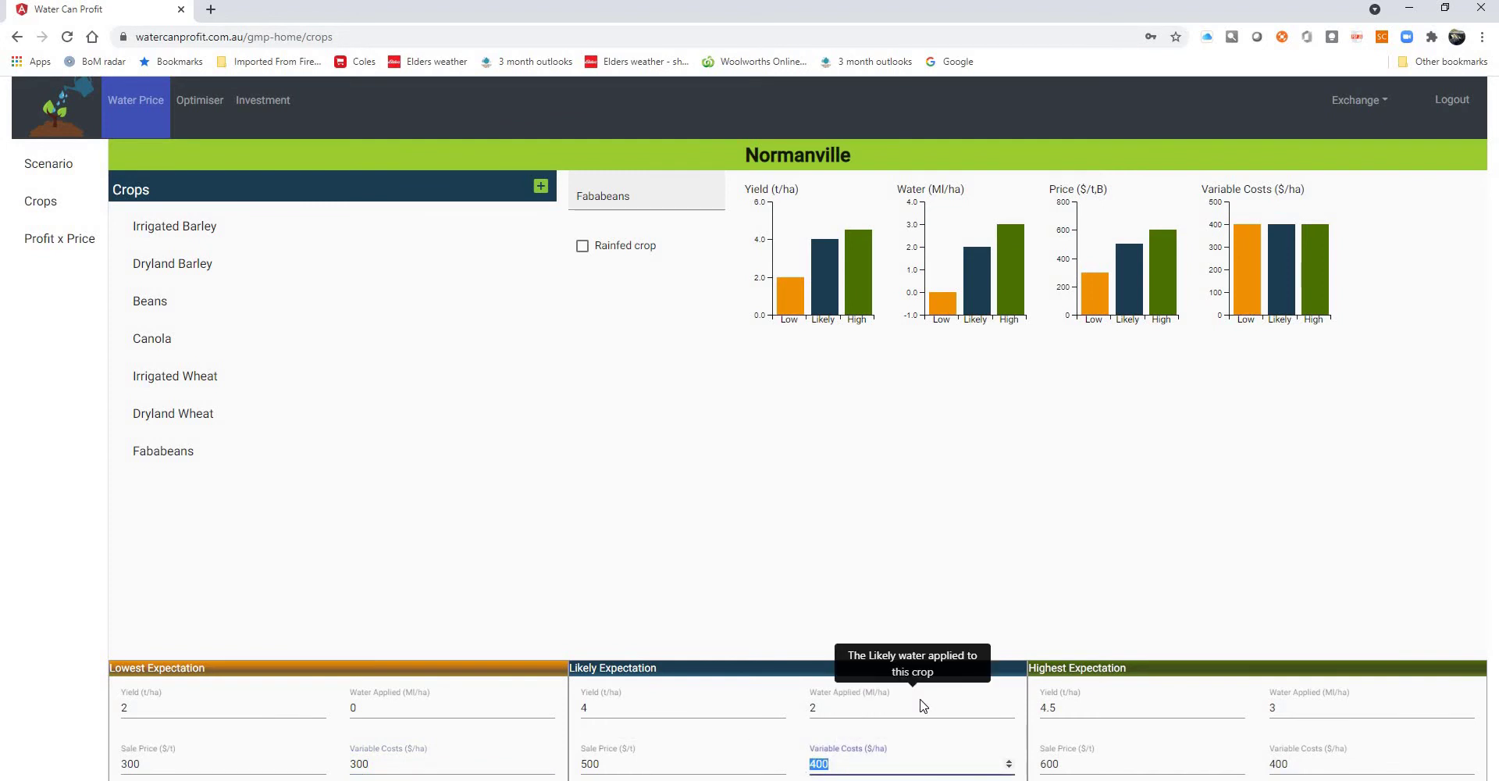
{"action": "type", "text": "500"}
{"action": "double_click", "coordinate": [1280, 763]}
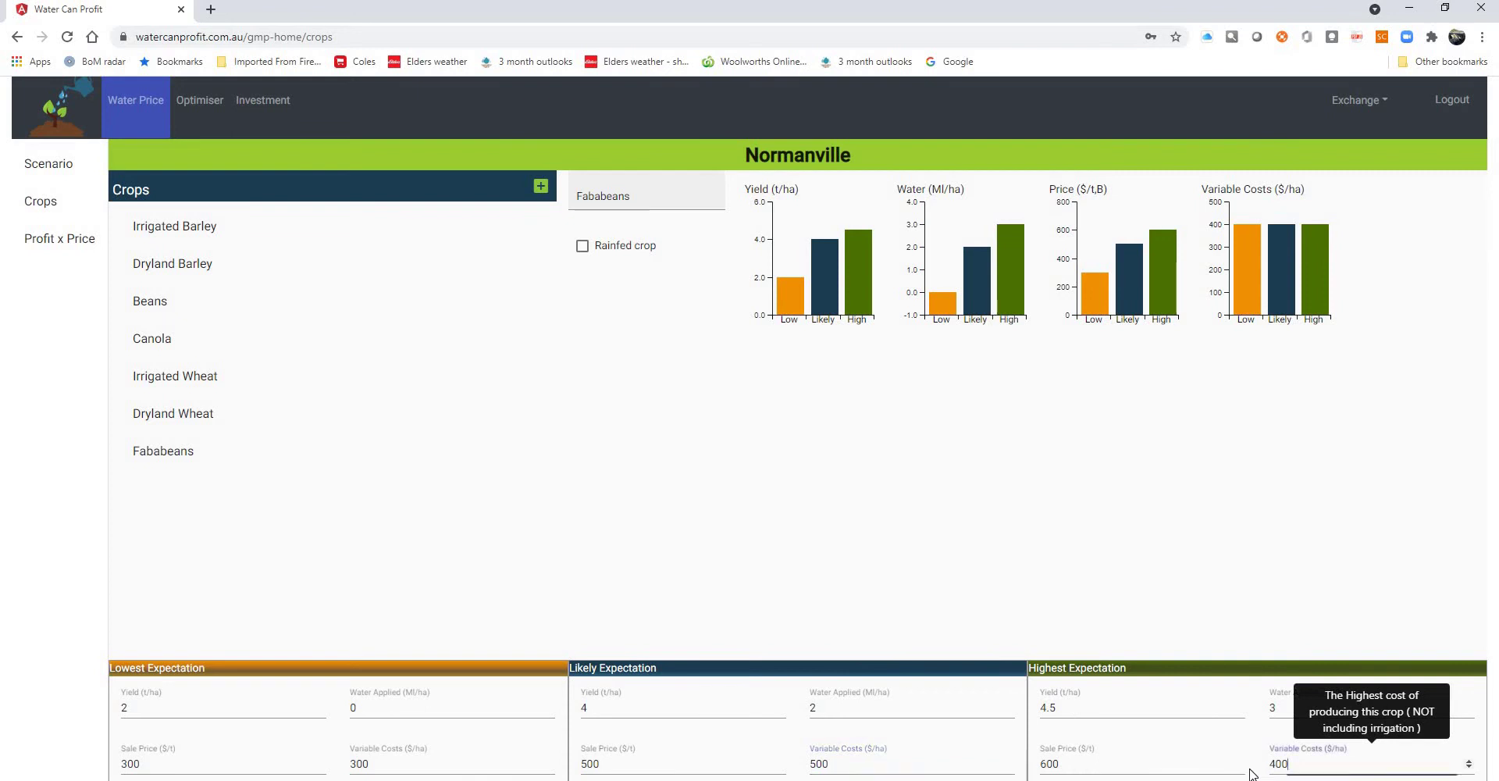
{"action": "type", "text": "600"}
{"action": "left_click", "coordinate": [1108, 765]}
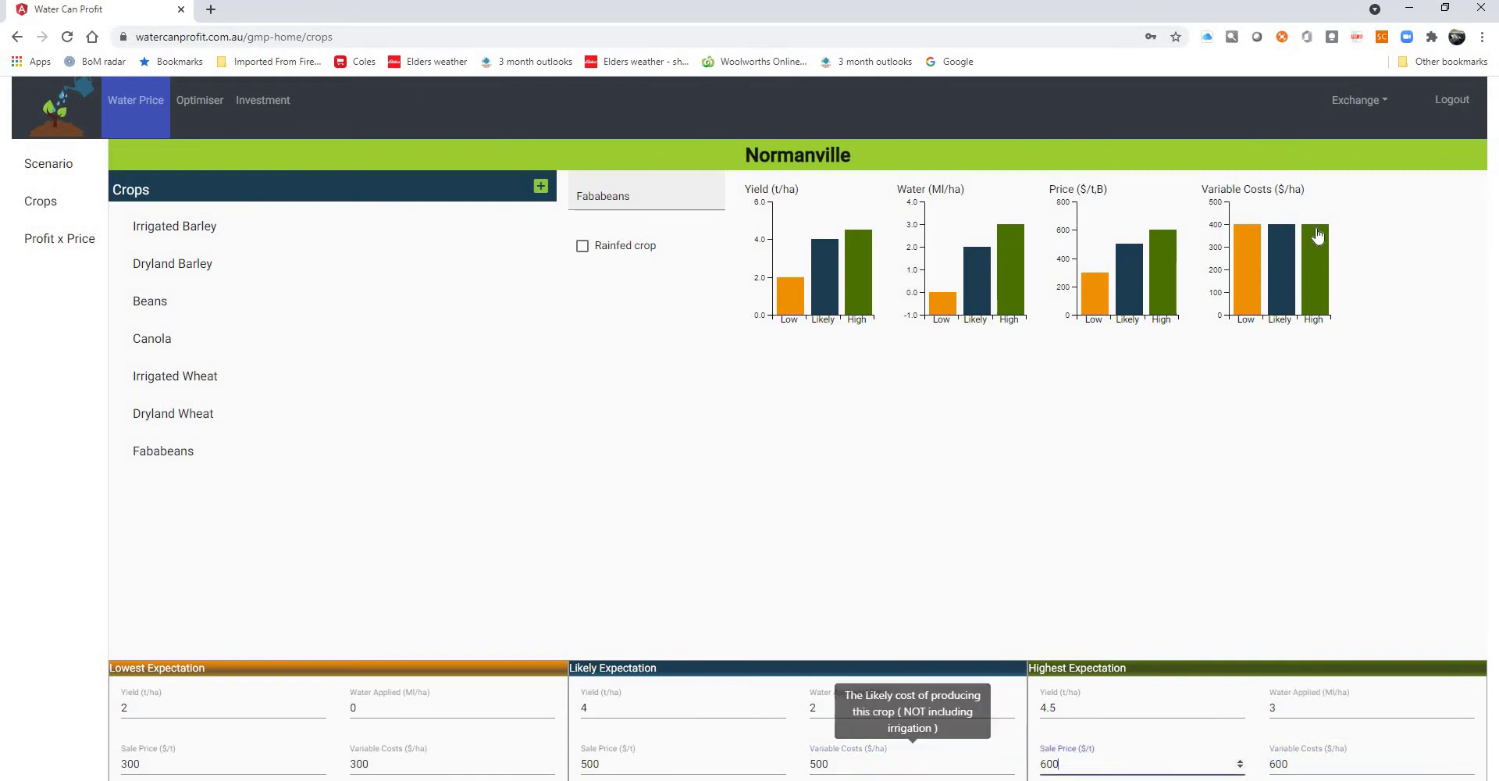
- Adjust the Fababeans variable costs in the chart to 385 $/ha low, 480 $/ha likely and 580 $/ha high
{"action": "left_click_drag", "start_coordinate": [1318, 232], "coordinate": [1319, 224]}
{"action": "left_click_drag", "start_coordinate": [1324, 280], "coordinate": [1299, 236]}
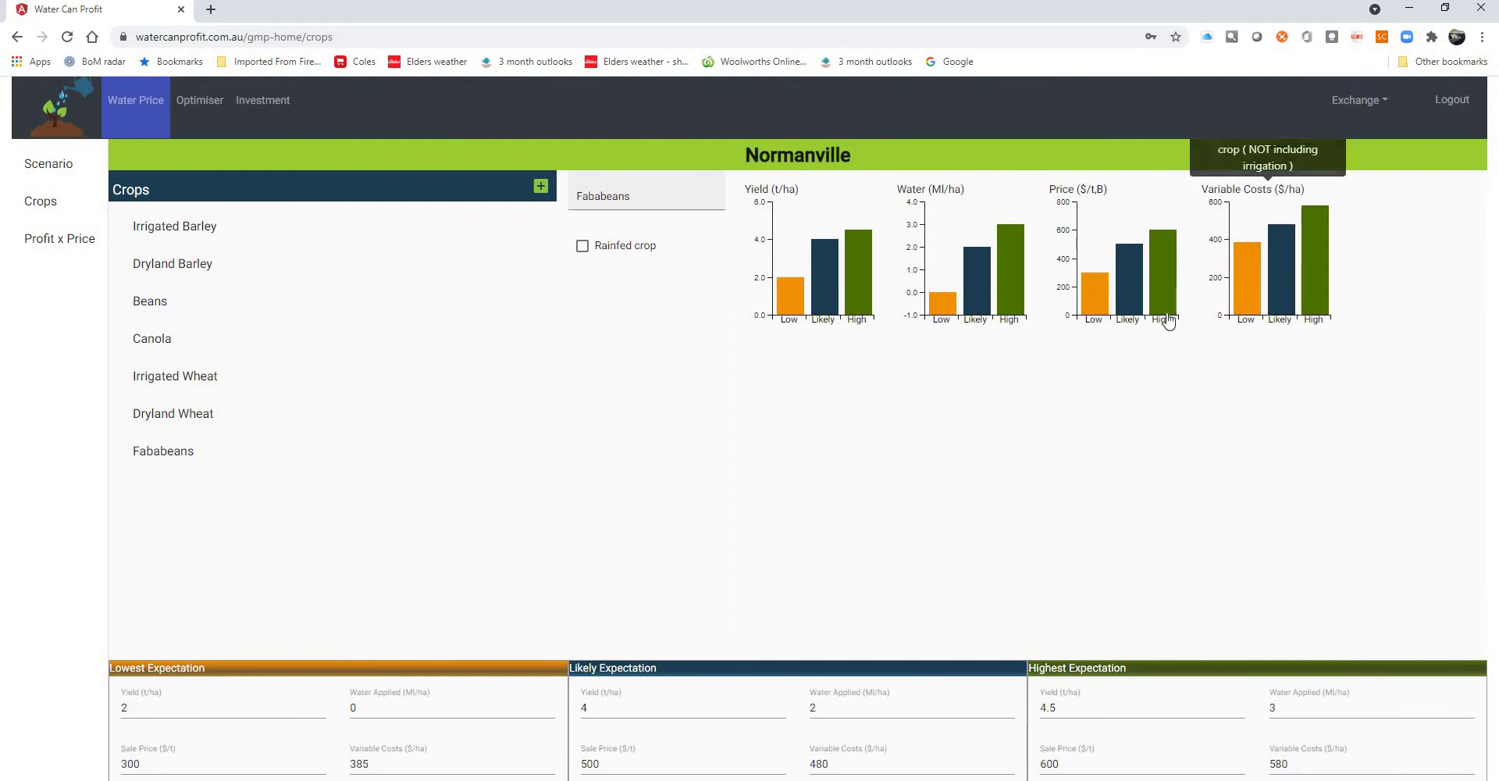
- Review the yield, price and variable cost expectations of the Dryland Wheat crop
{"action": "mouse_move", "coordinate": [223, 459]}
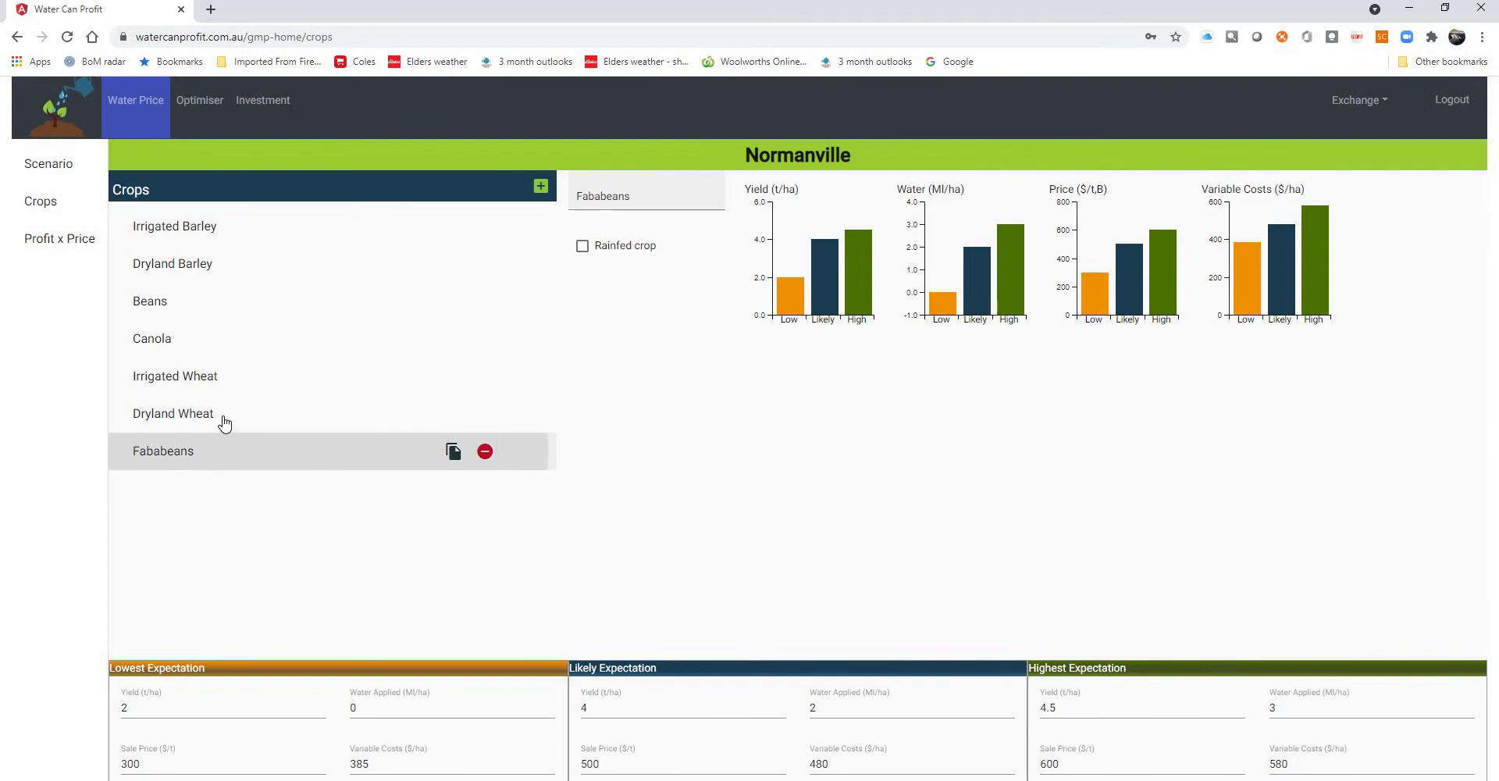
{"action": "left_click", "coordinate": [223, 422]}
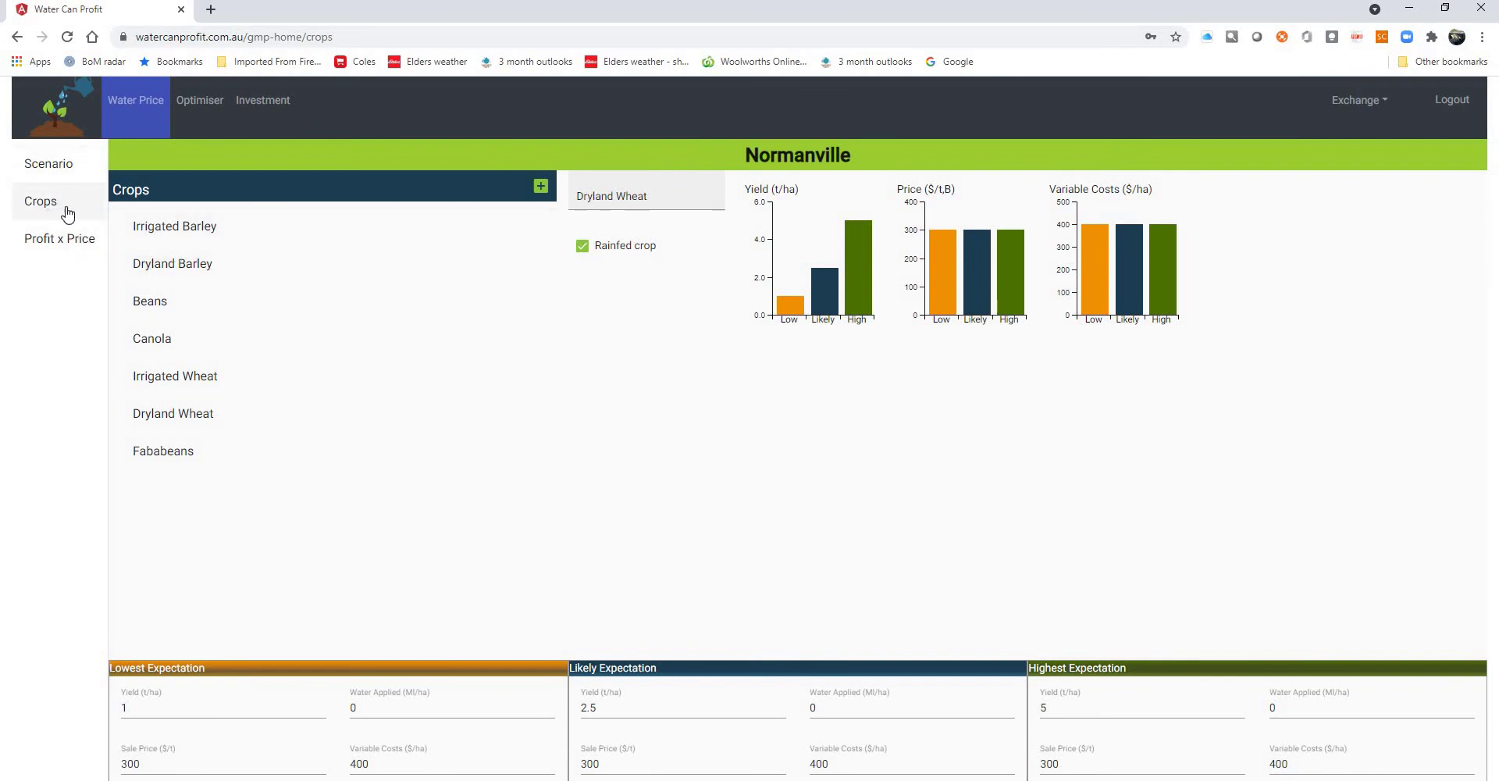
- Show the Normanville most likely profit against water price, extend the price range to 700 $/Ml and compare the crops' profits
{"action": "left_click", "coordinate": [59, 240]}
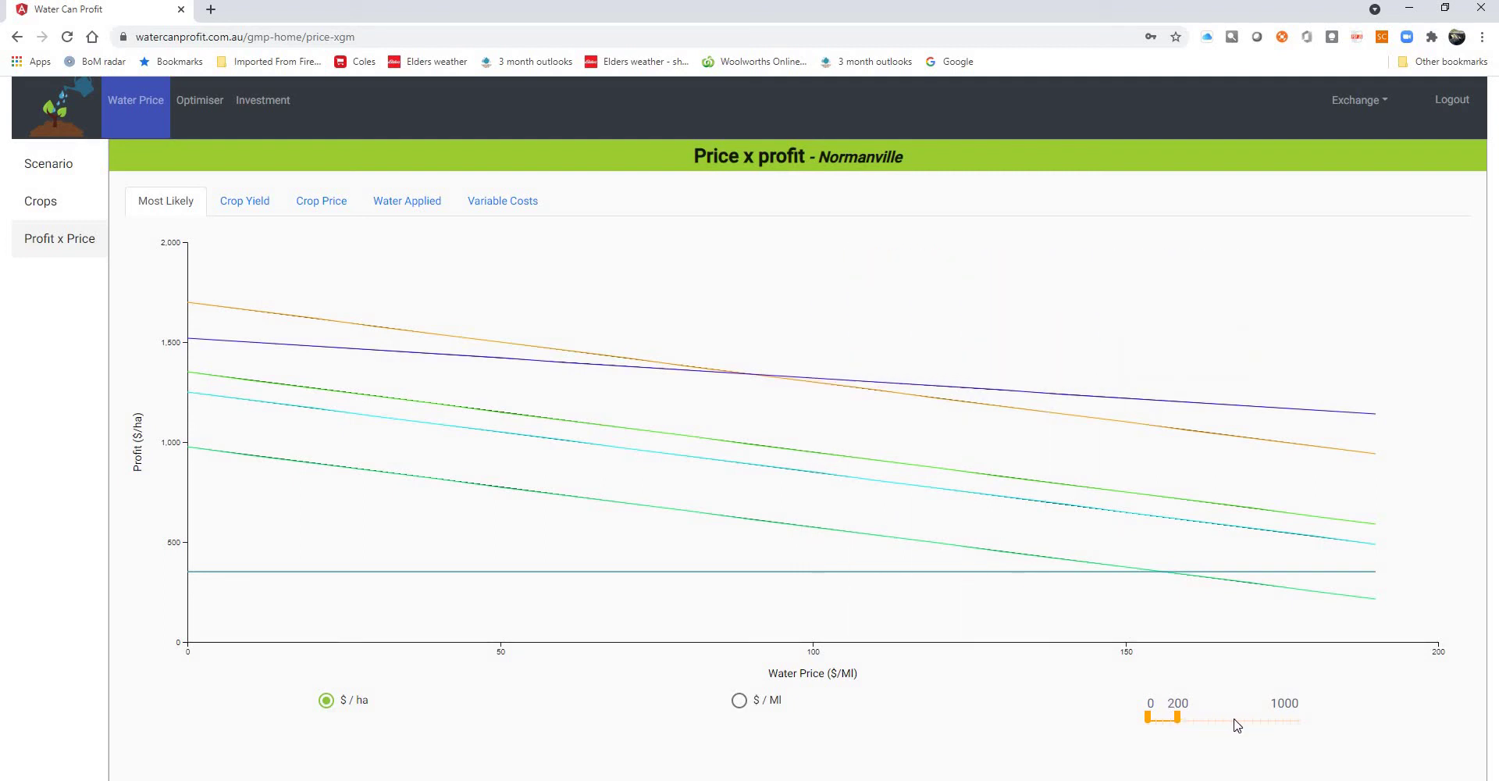
{"action": "left_click", "coordinate": [1192, 717]}
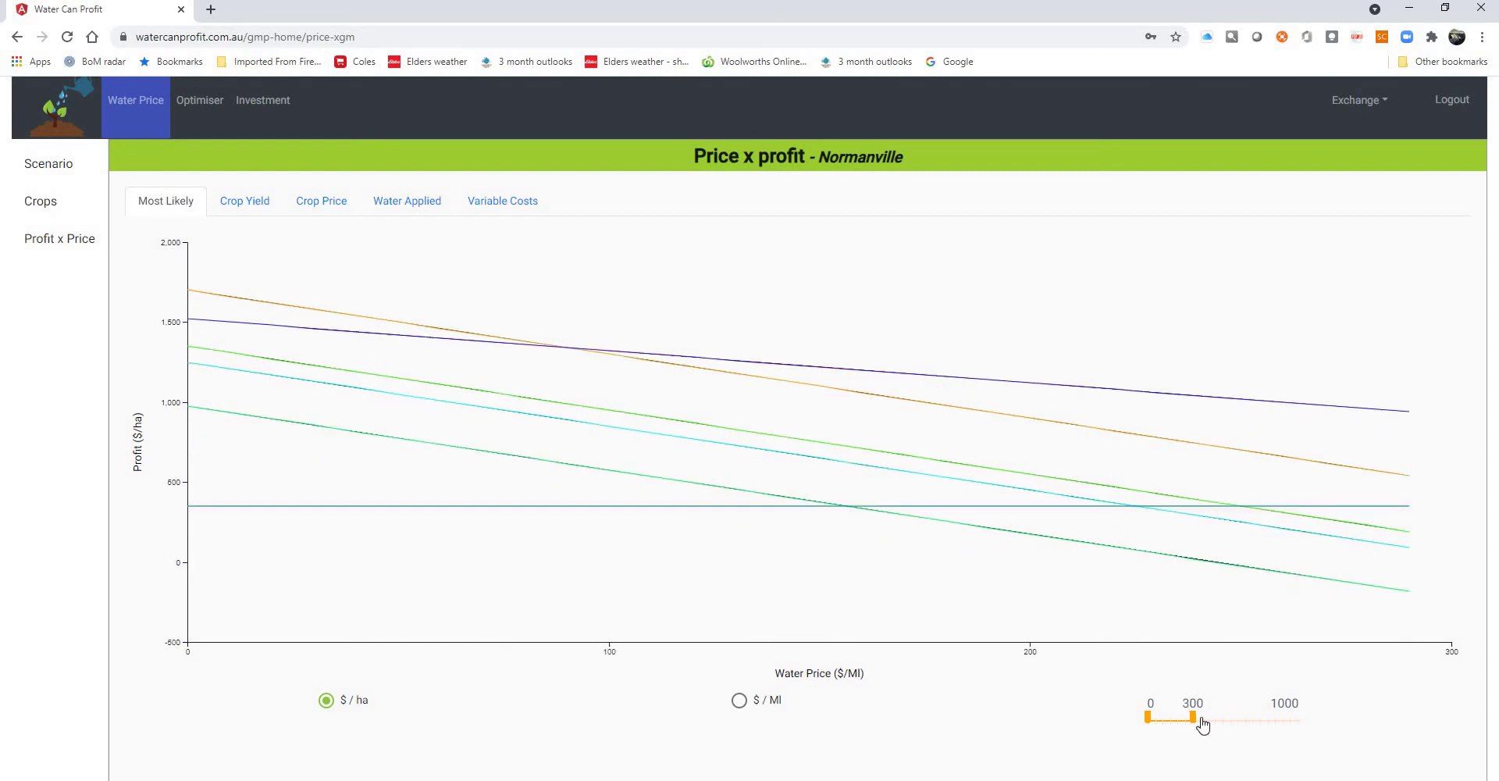
{"action": "left_click_drag", "start_coordinate": [1202, 725], "coordinate": [1256, 719]}
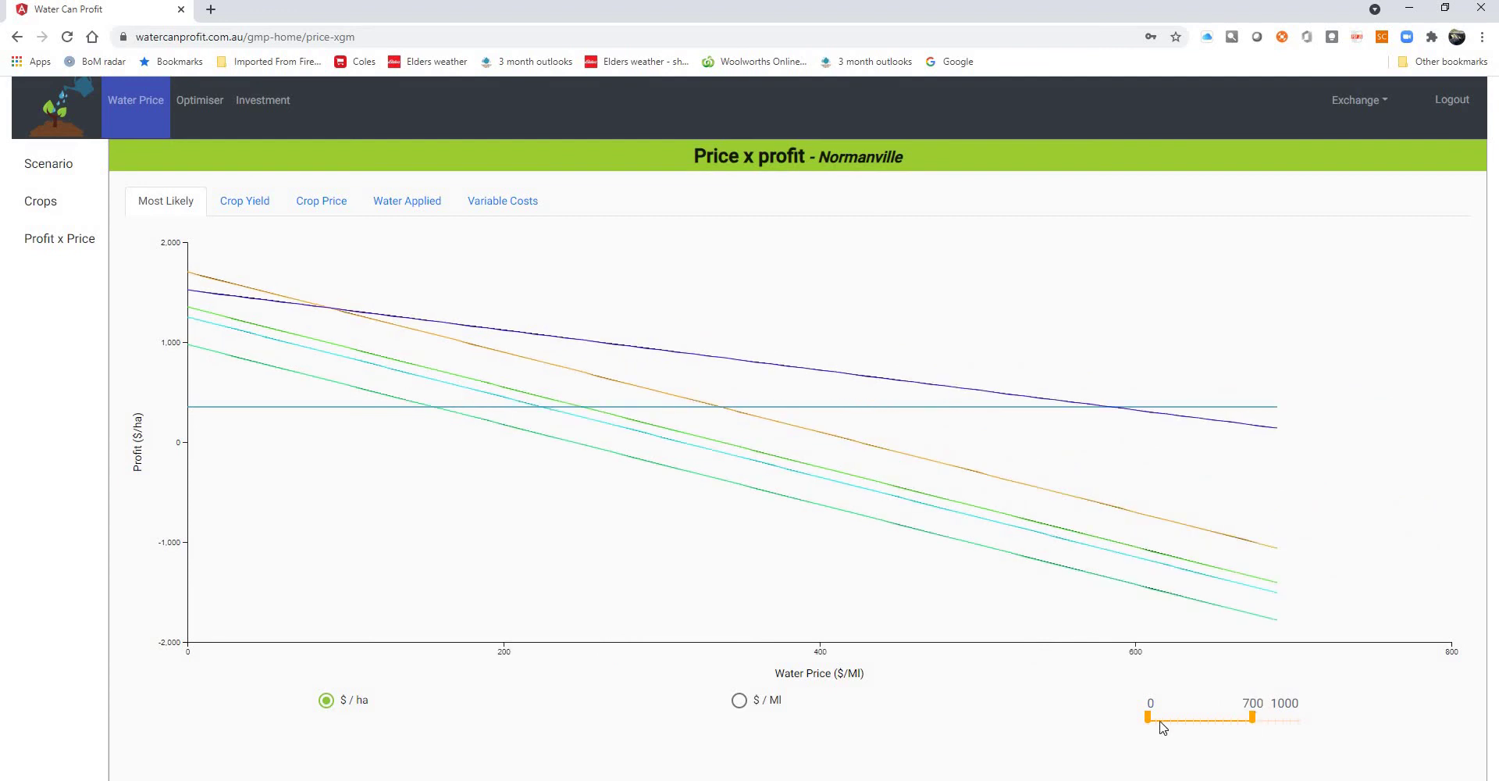
{"action": "mouse_move", "coordinate": [1132, 336]}
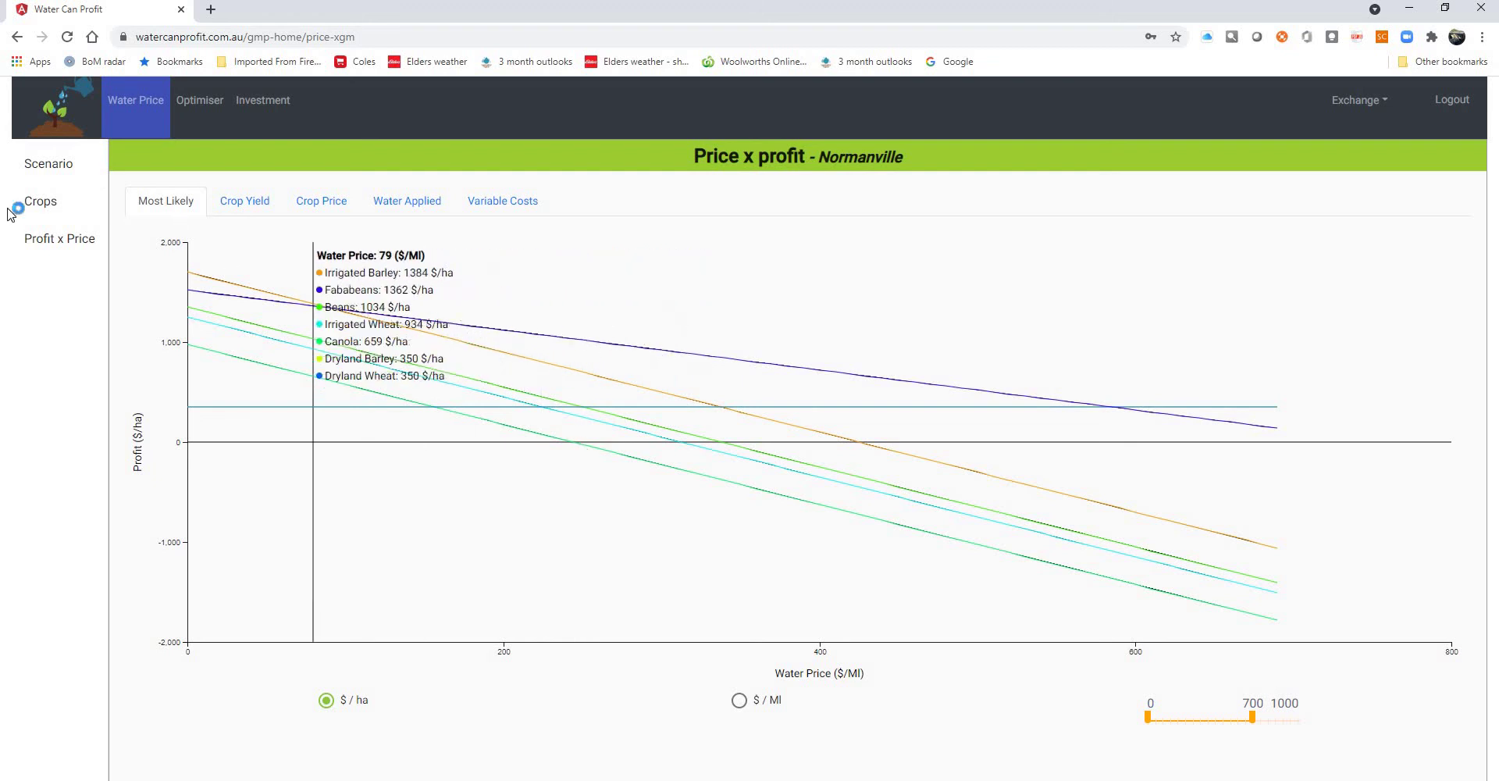
- Set the Canola yield in the crop list to 2.5 t/ha lowest and 3 t/ha likely
{"action": "left_click", "coordinate": [43, 206]}
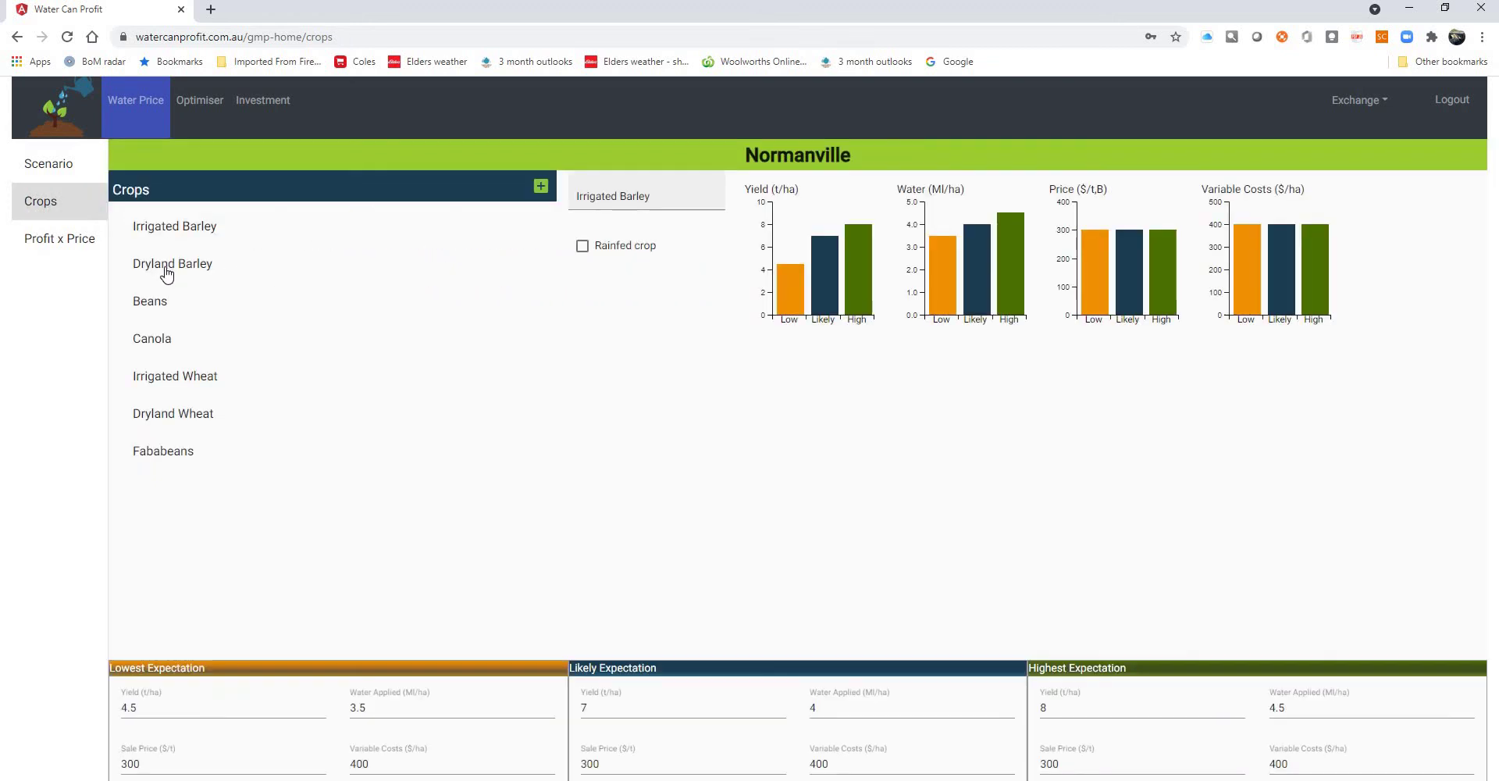
{"action": "left_click", "coordinate": [174, 336]}
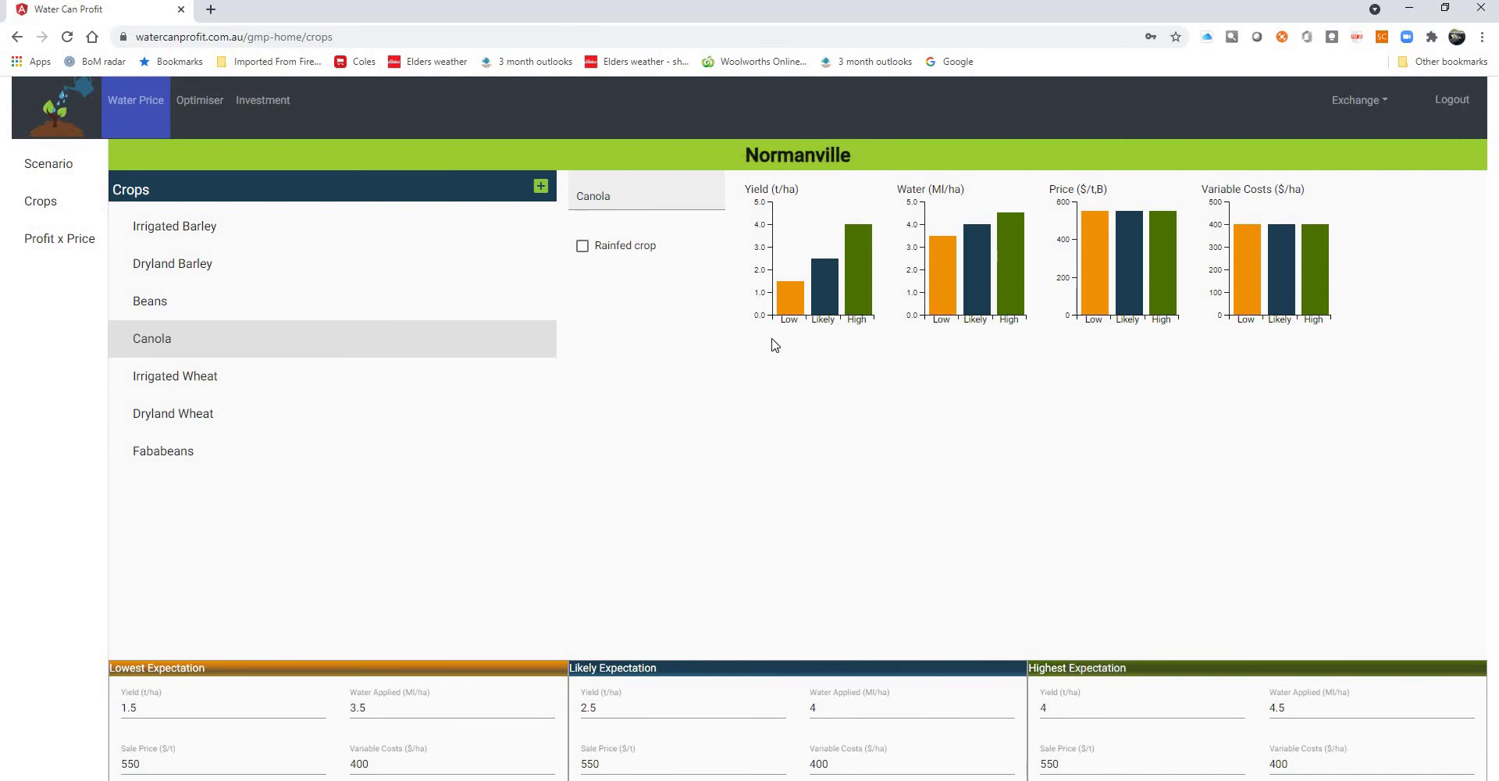
{"action": "mouse_move", "coordinate": [939, 271]}
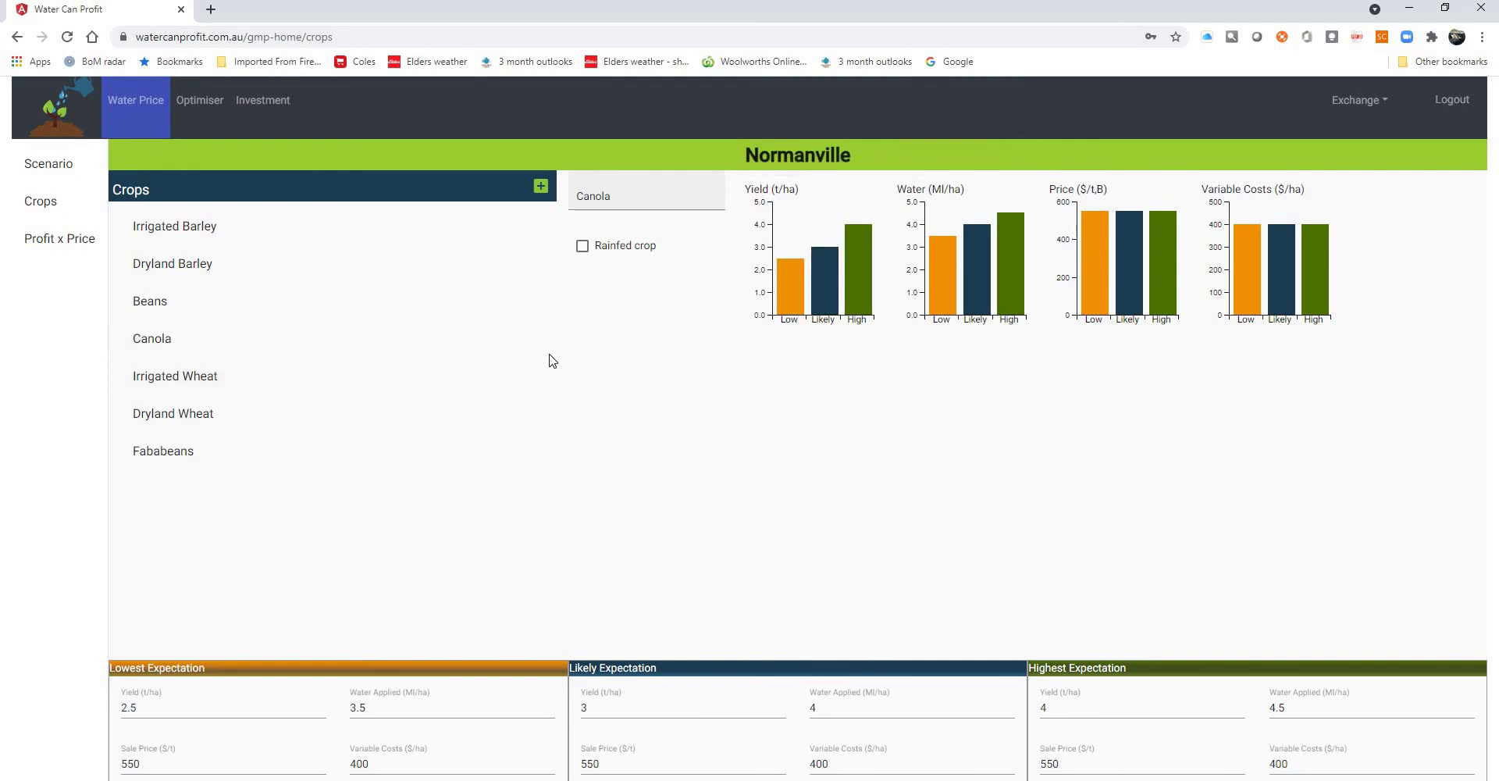
- Show the Normanville profit against water price in $/Ml and examine its variation by crop yield, crop price, water applied and variable costs
{"action": "left_click", "coordinate": [86, 247]}
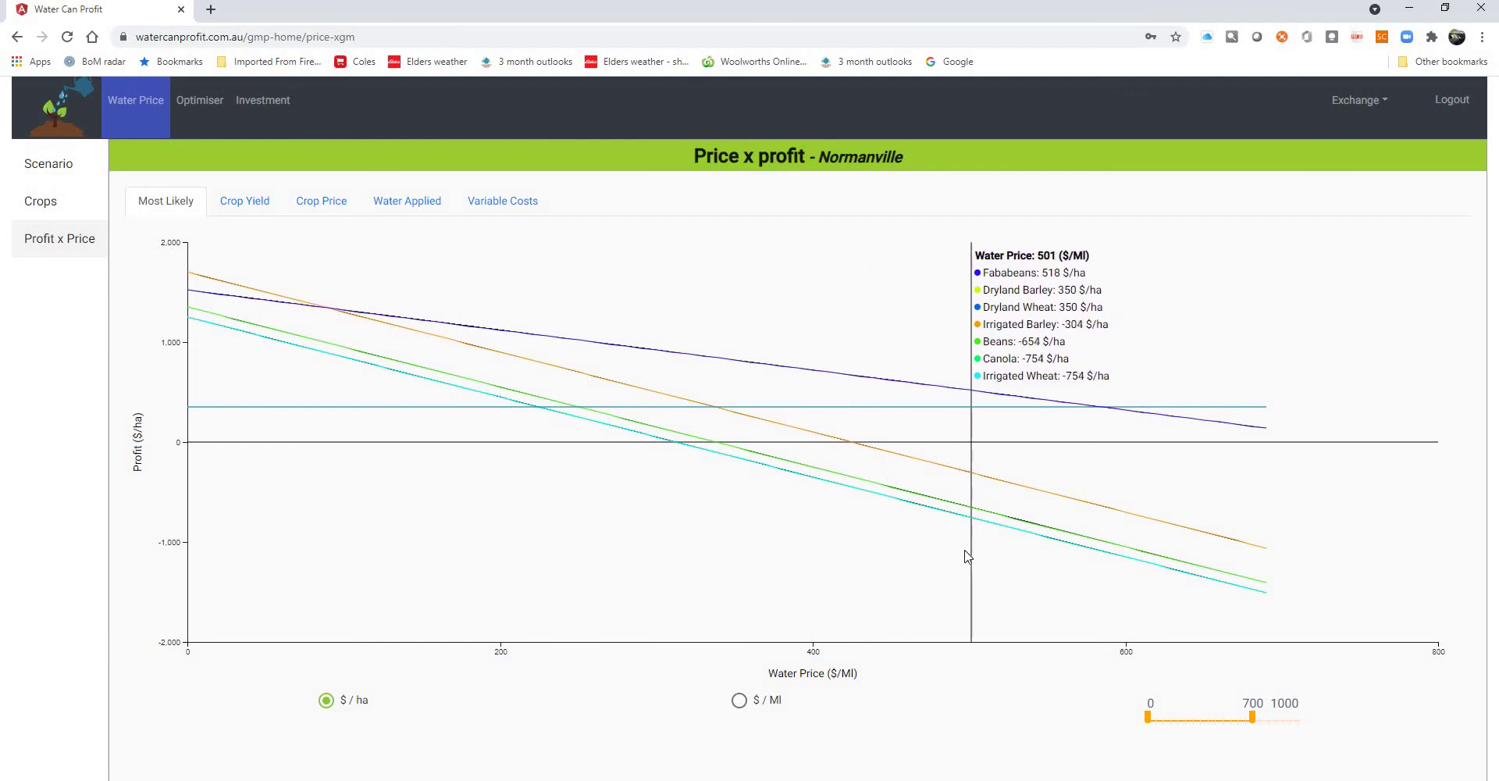
{"action": "left_click", "coordinate": [742, 702]}
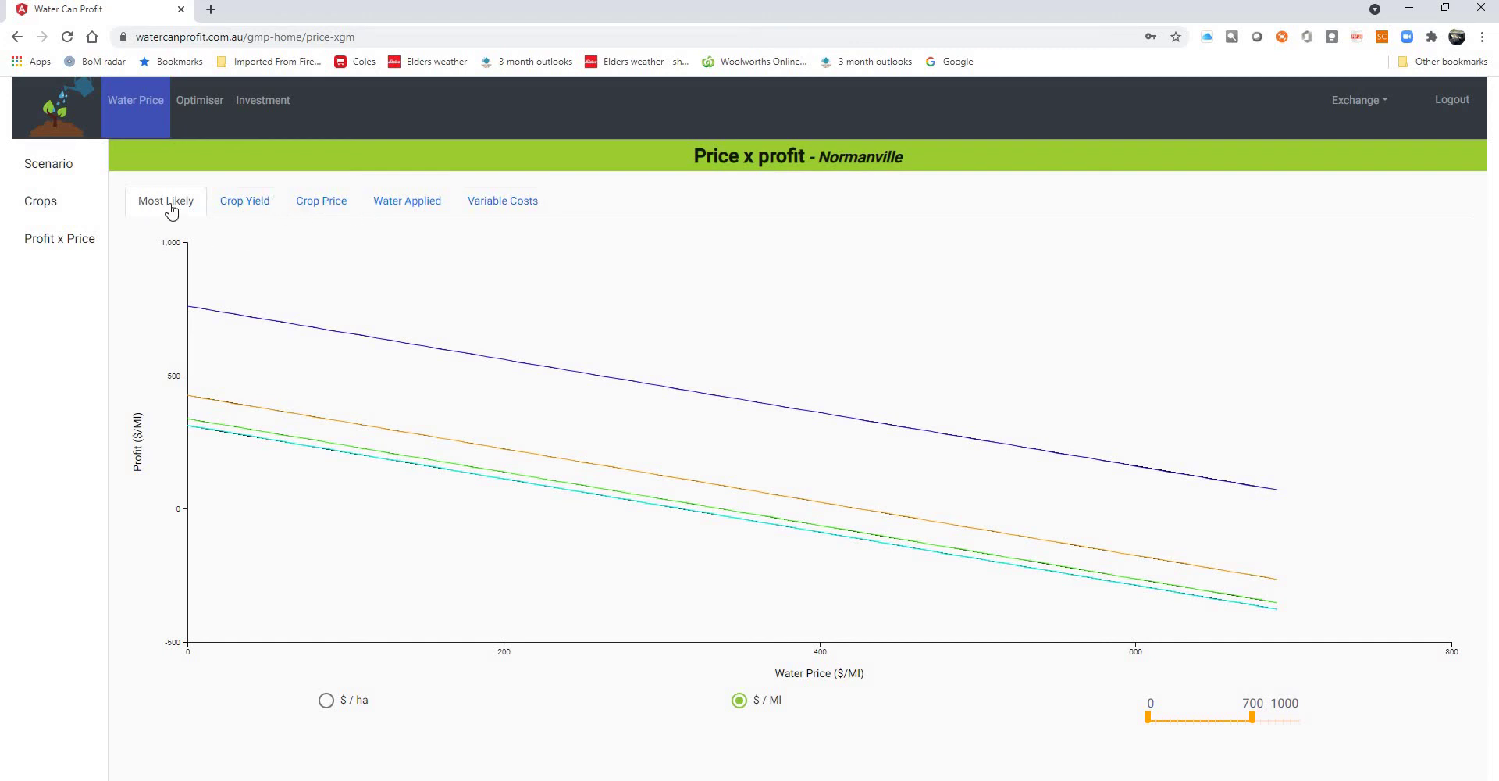
{"action": "left_click", "coordinate": [261, 209]}
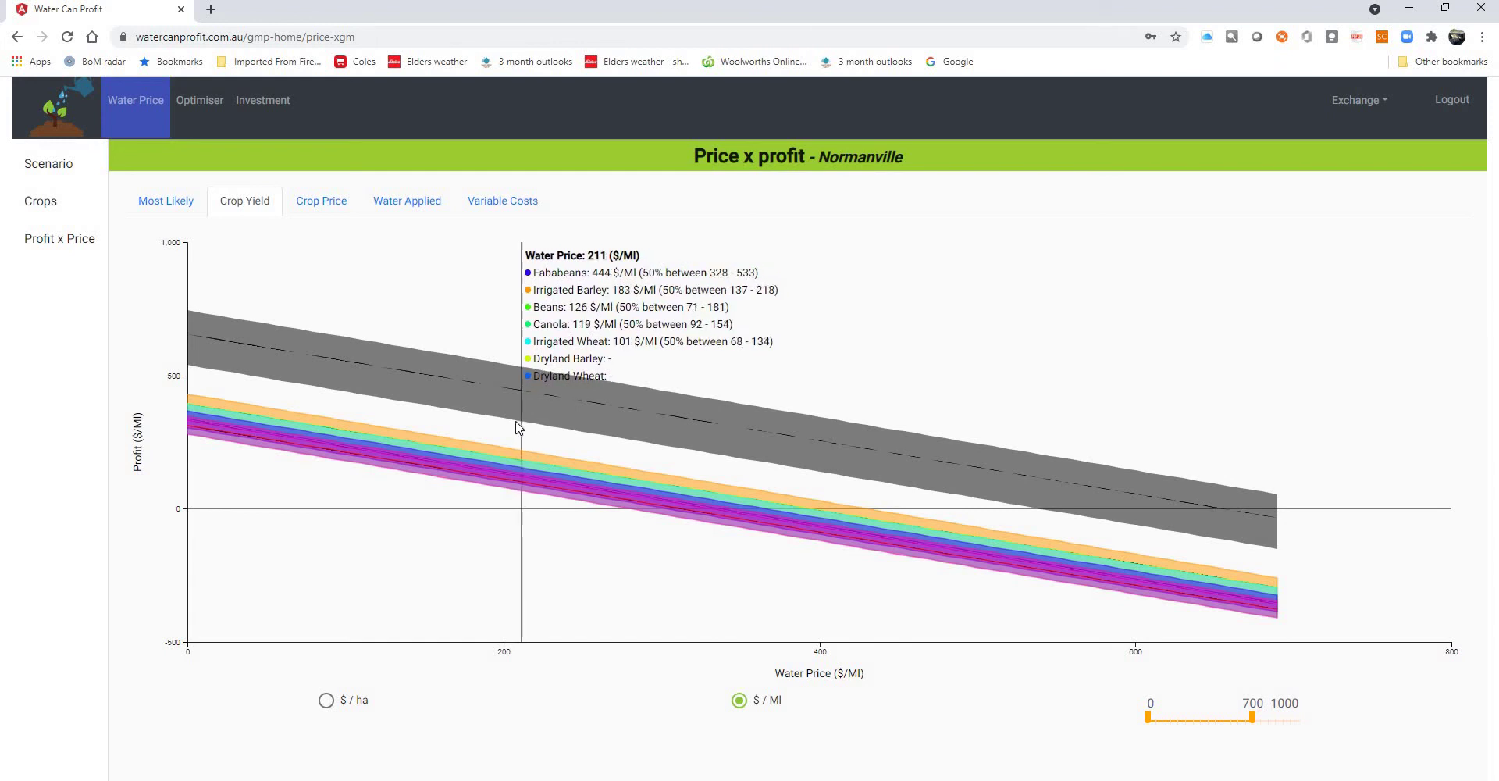
{"action": "left_click", "coordinate": [317, 205]}
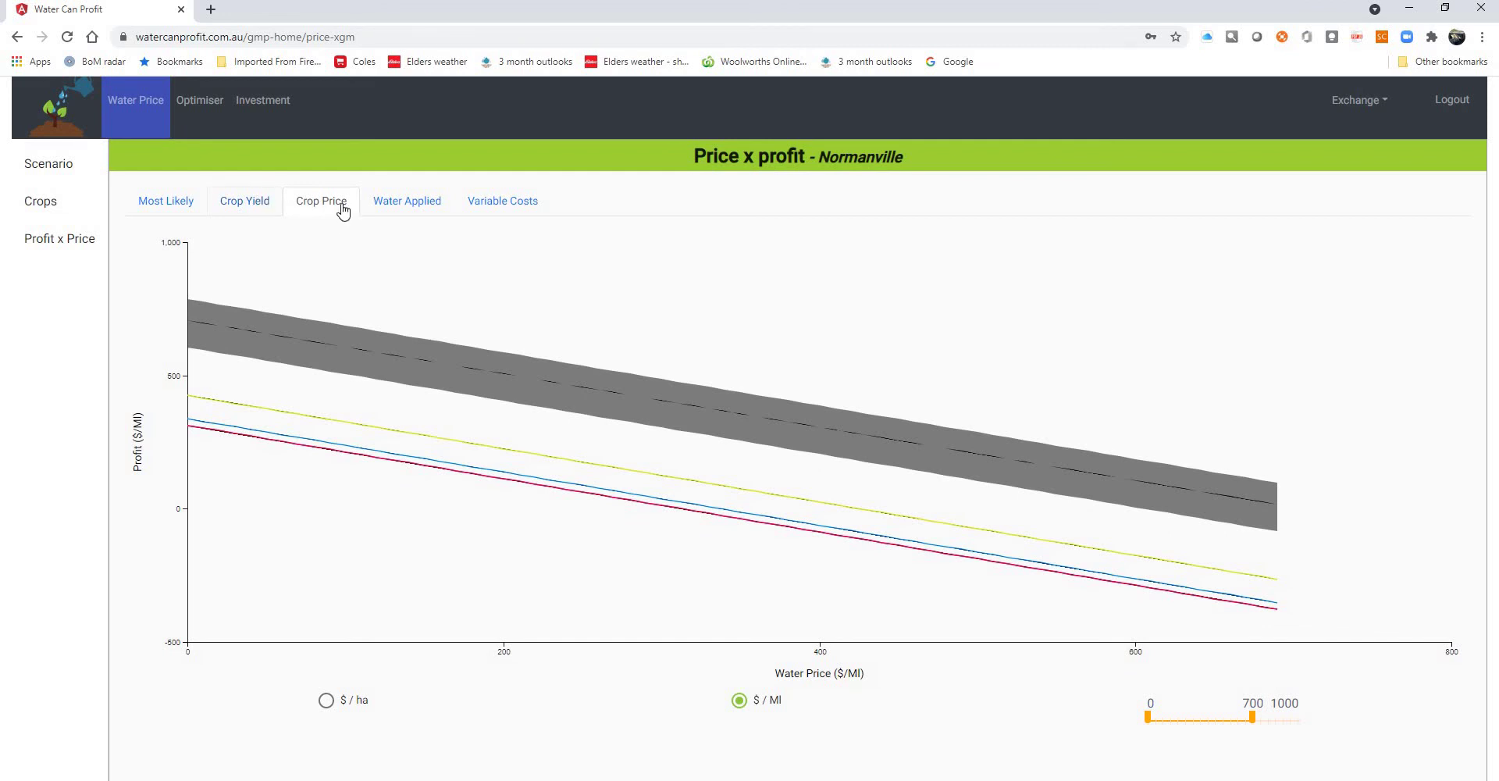
{"action": "left_click", "coordinate": [406, 201]}
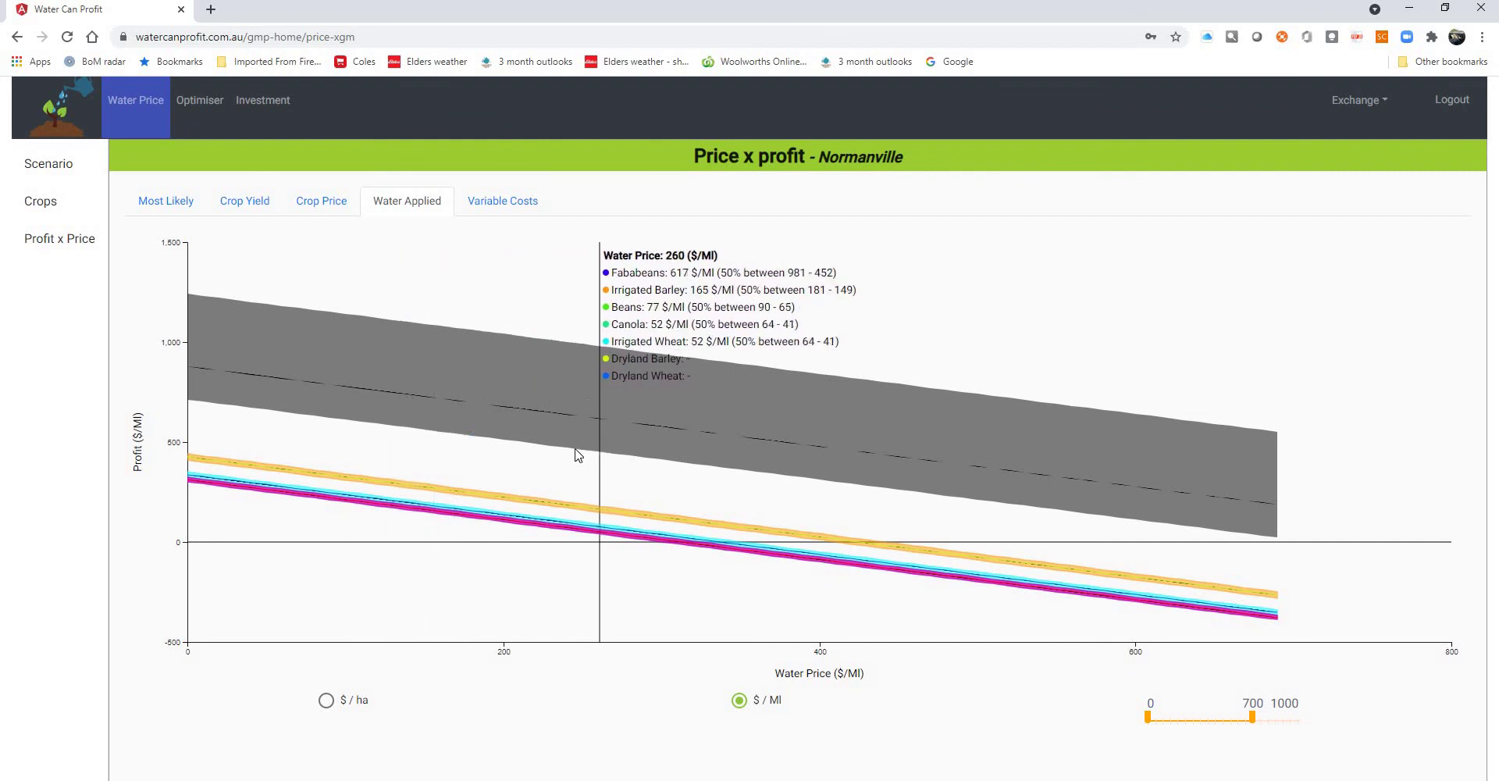
{"action": "left_click", "coordinate": [484, 207]}
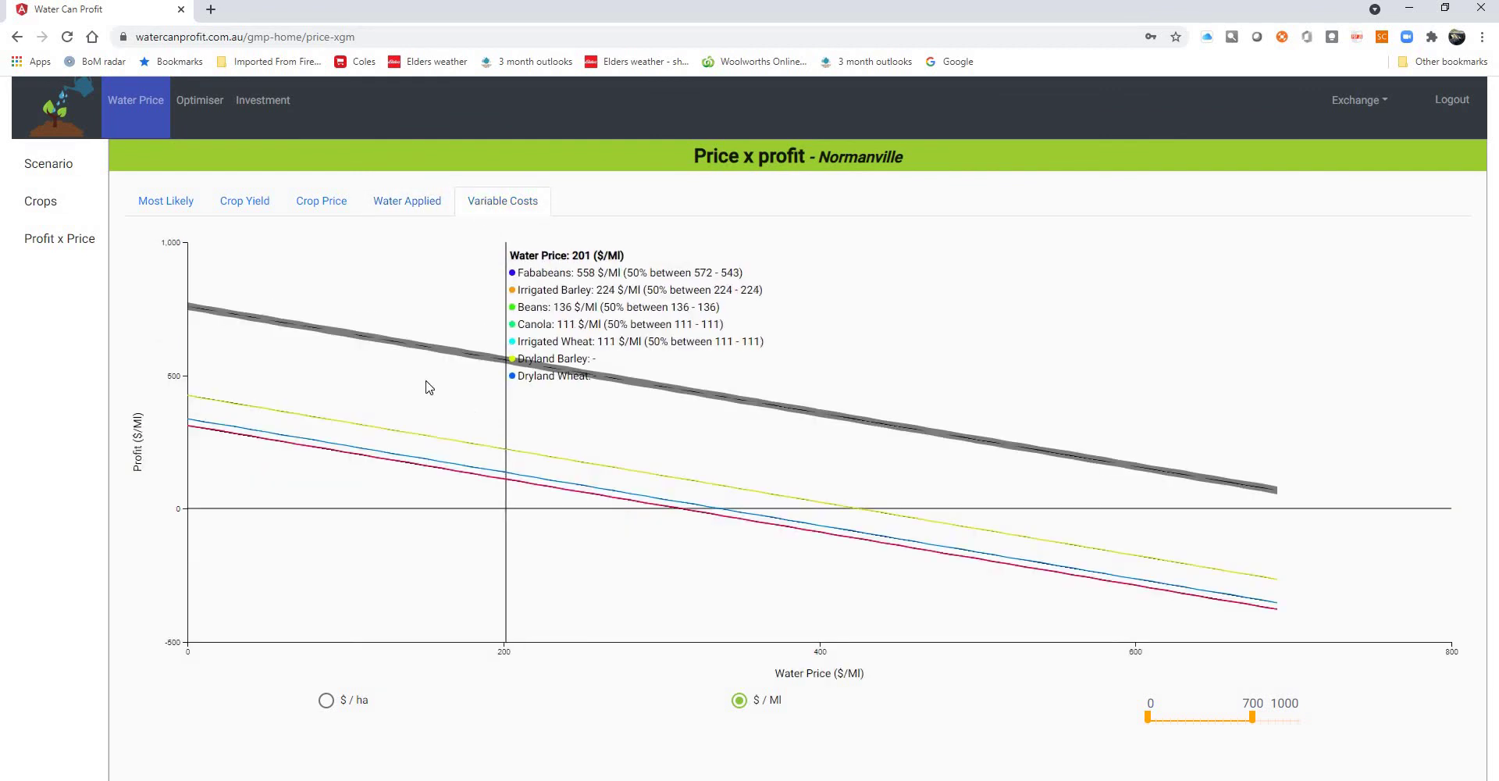